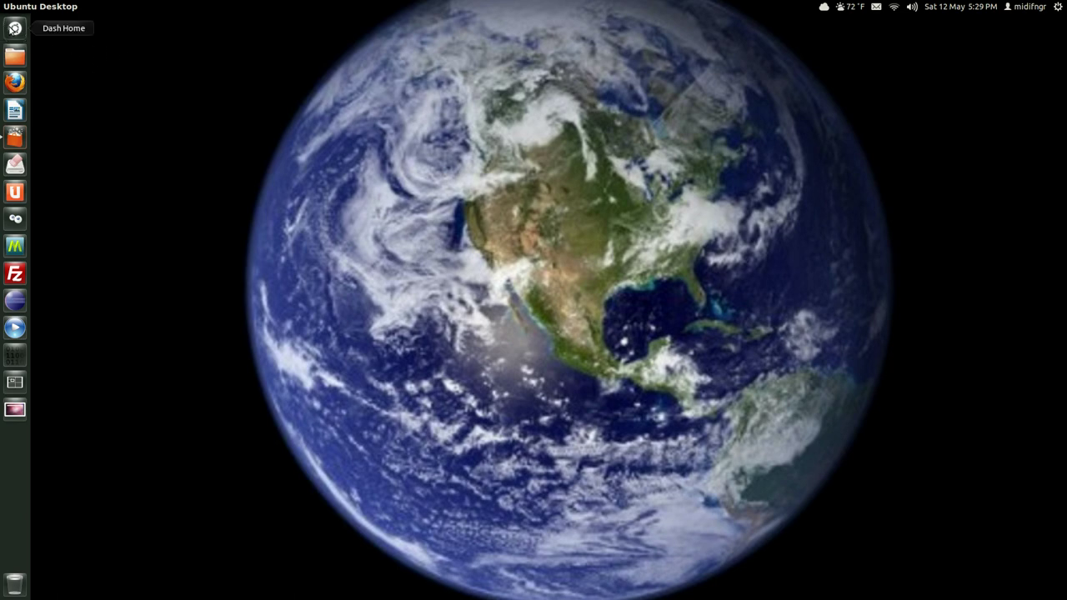
# Preview the Applications lens, then launch, reposition and close the Software Centre
pyautogui.click(15, 27)
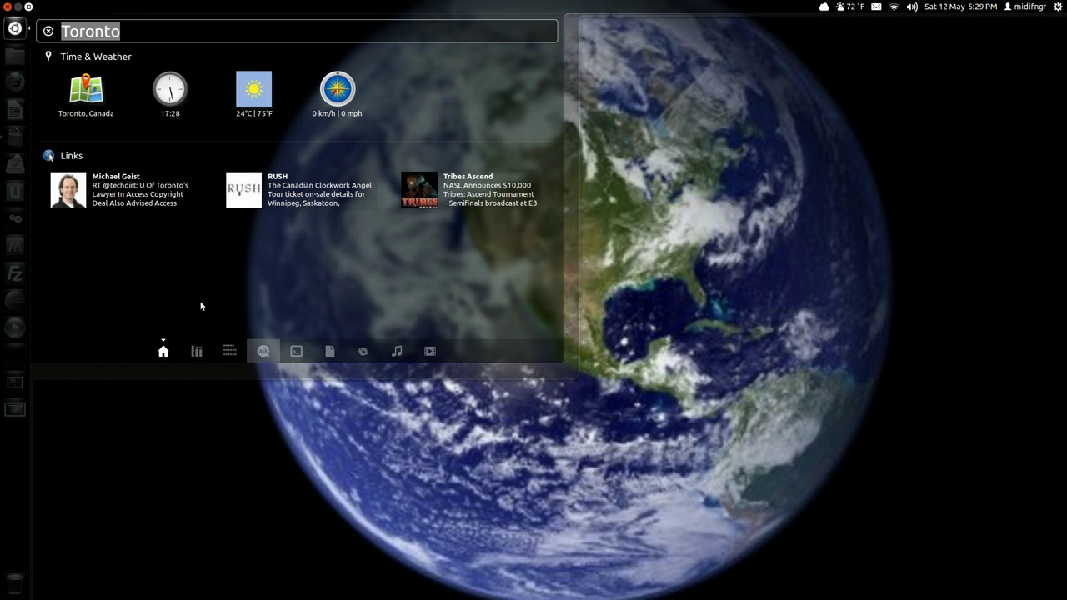
pyautogui.click(196, 351)
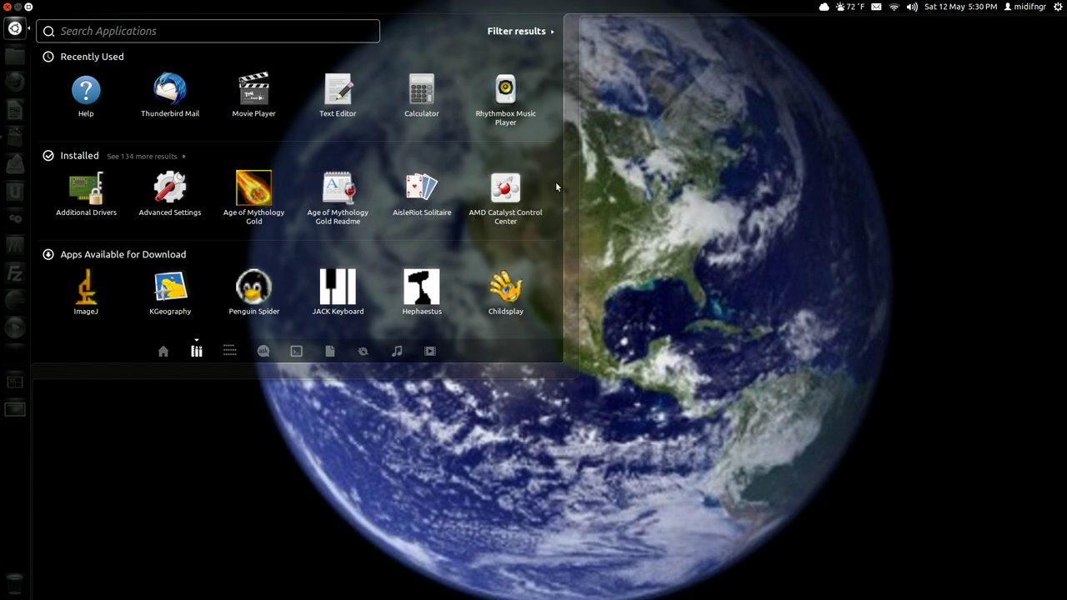
pyautogui.click(15, 27)
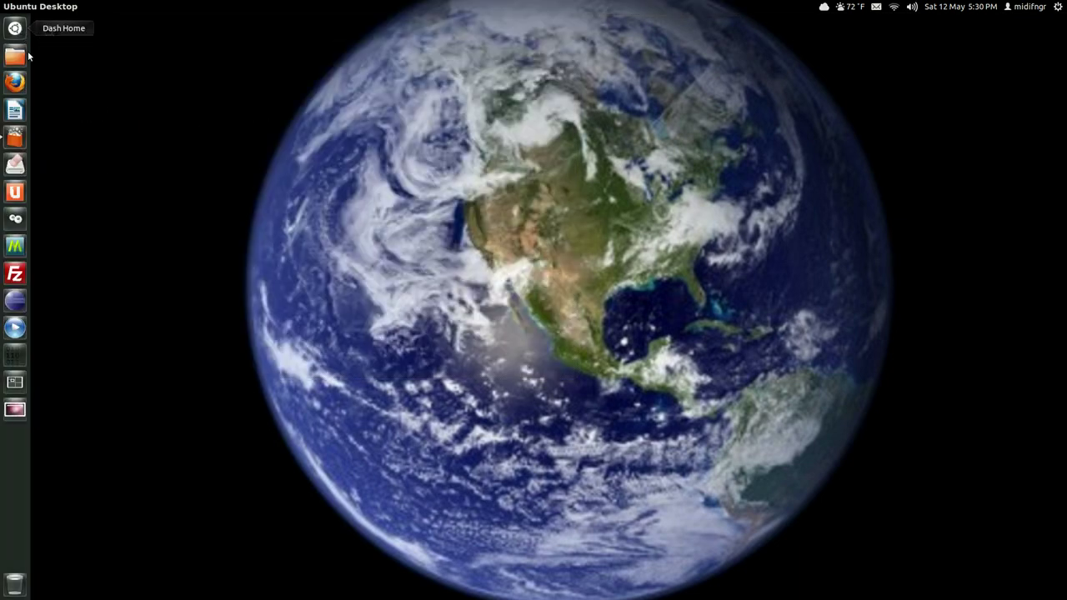
pyautogui.click(2, 142)
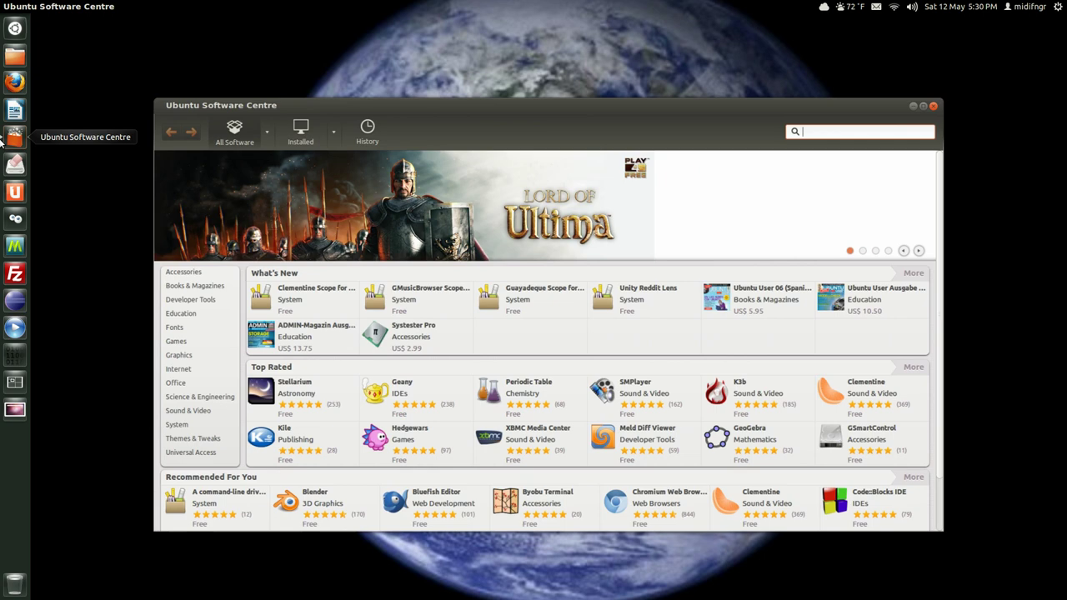
pyautogui.moveTo(443, 113); pyautogui.dragTo(447, 64)
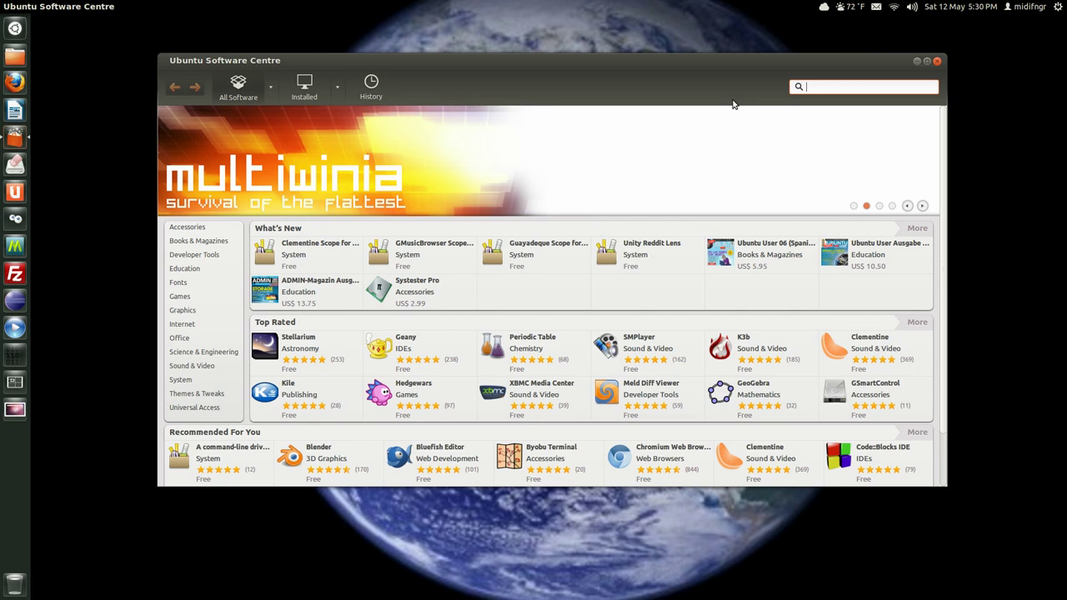
pyautogui.click(938, 61)
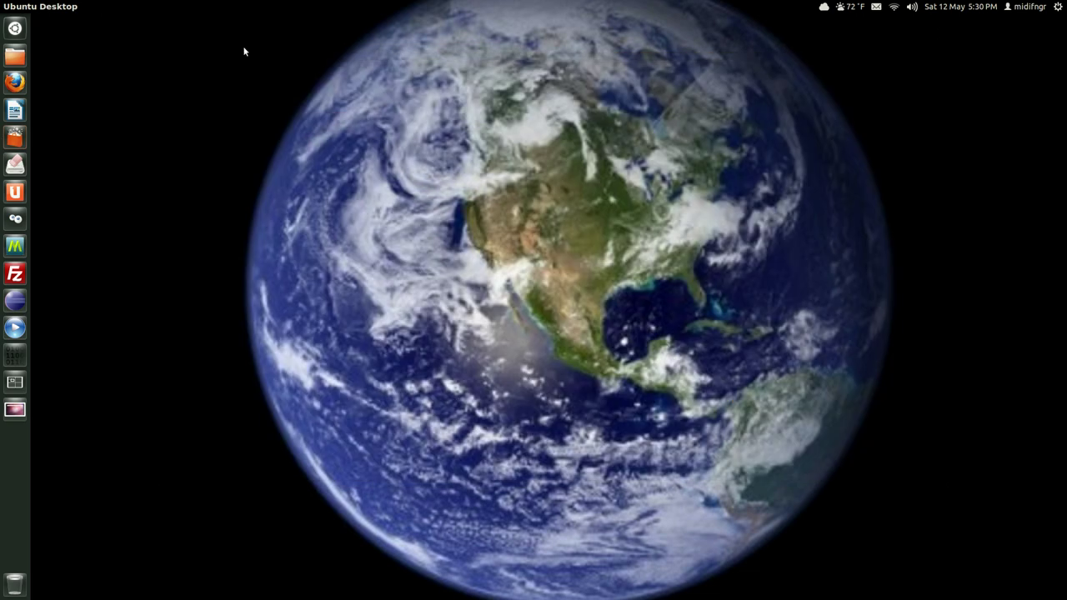
# Reopen the Dash and step through the Applications, binary clock, Ask Ubuntu and SSH lenses
pyautogui.click(15, 27)
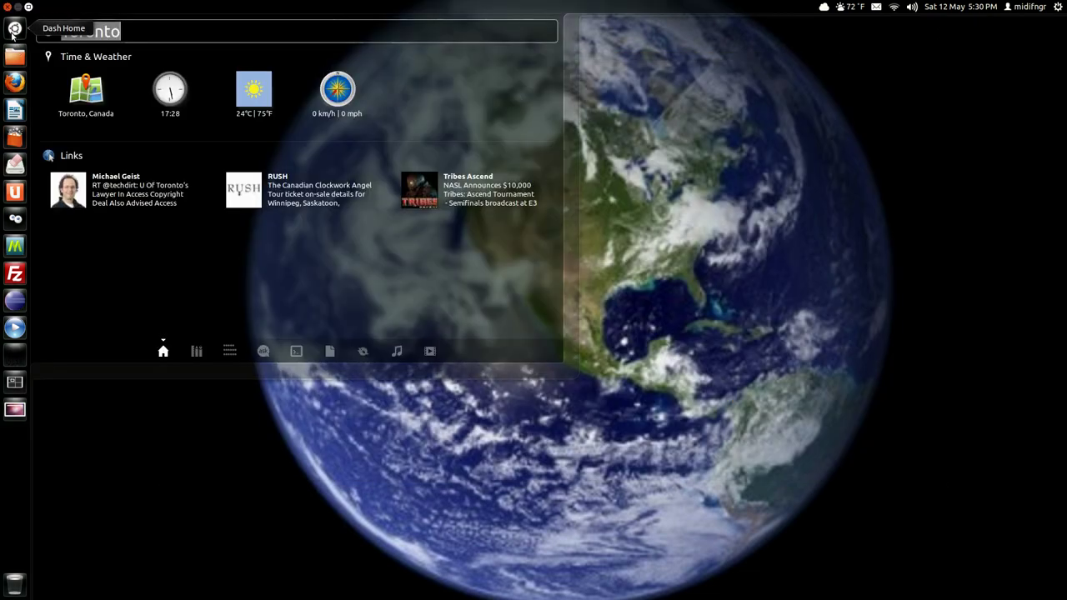
pyautogui.click(197, 351)
pyautogui.click(222, 355)
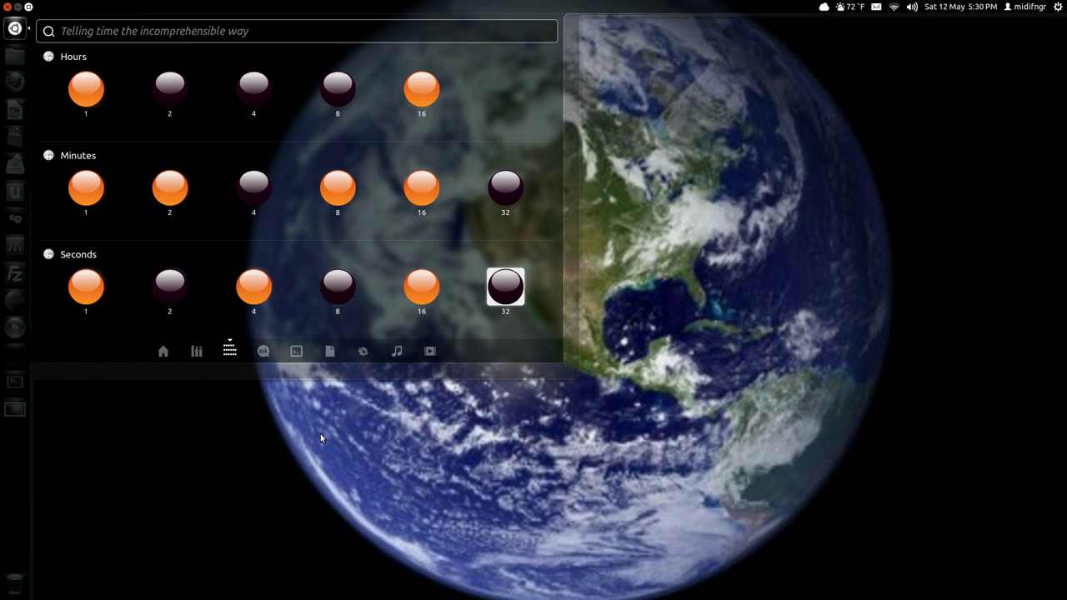
pyautogui.click(263, 351)
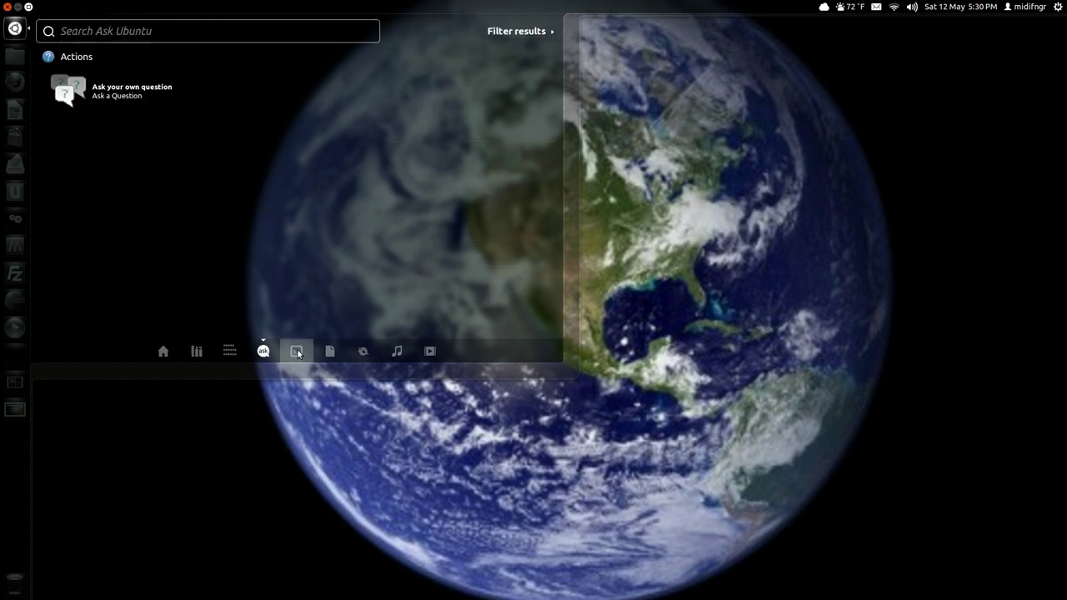
pyautogui.hotkey('ctrl', 'Tab')
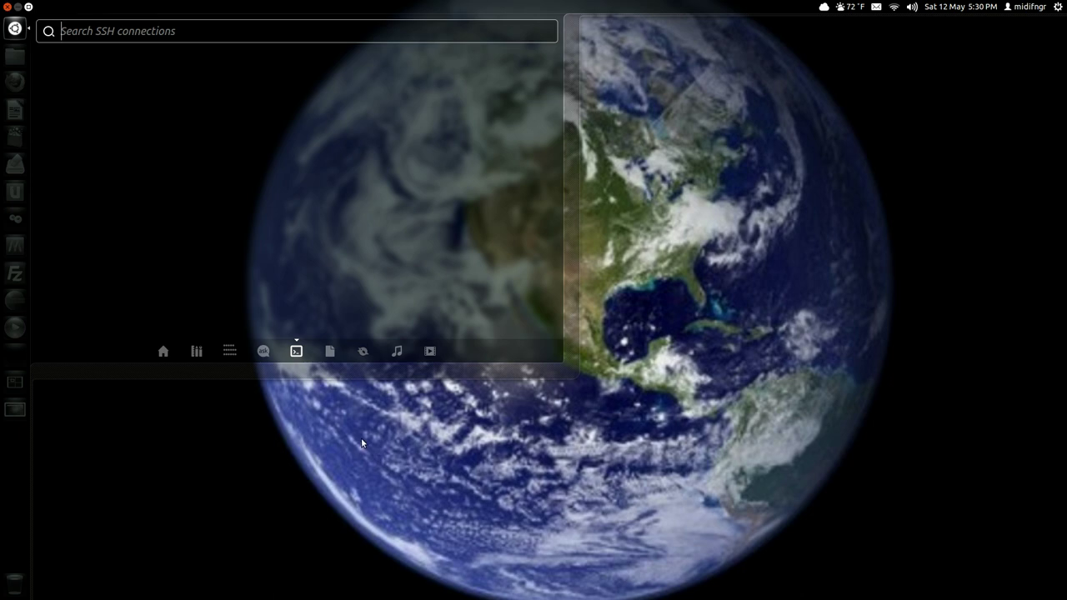
# Visit the Files & Folders, social, Music and Videos lenses, then return Home to Toronto results
pyautogui.click(330, 351)
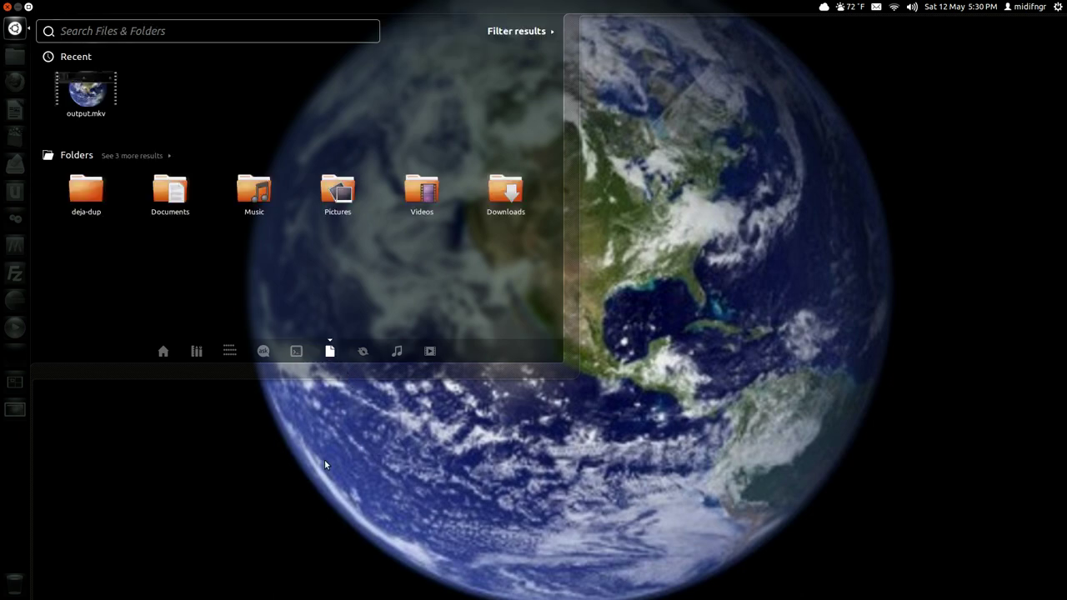
pyautogui.click(364, 353)
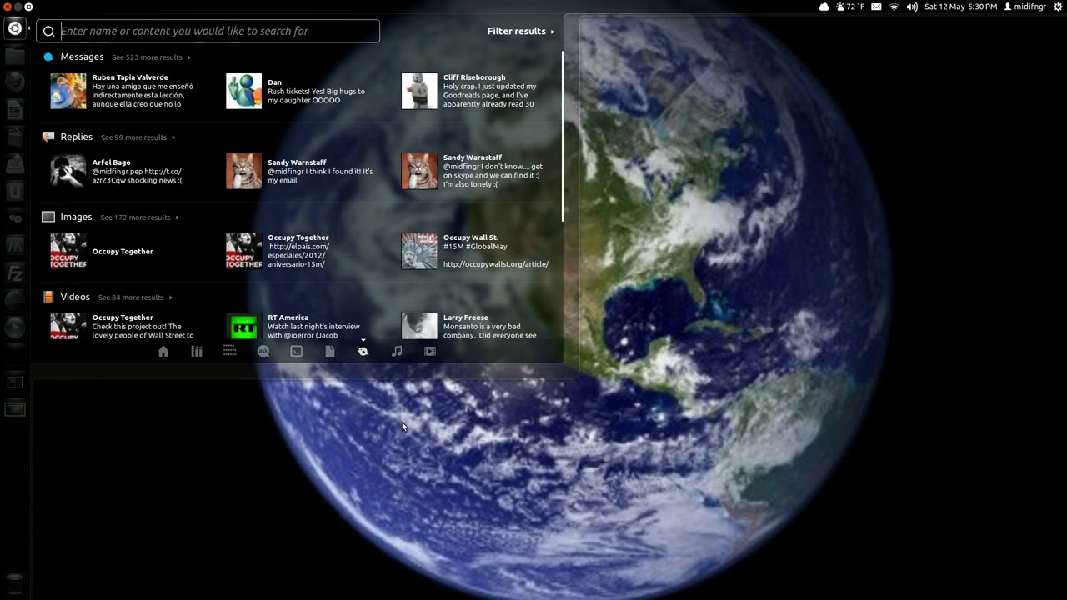
pyautogui.click(397, 351)
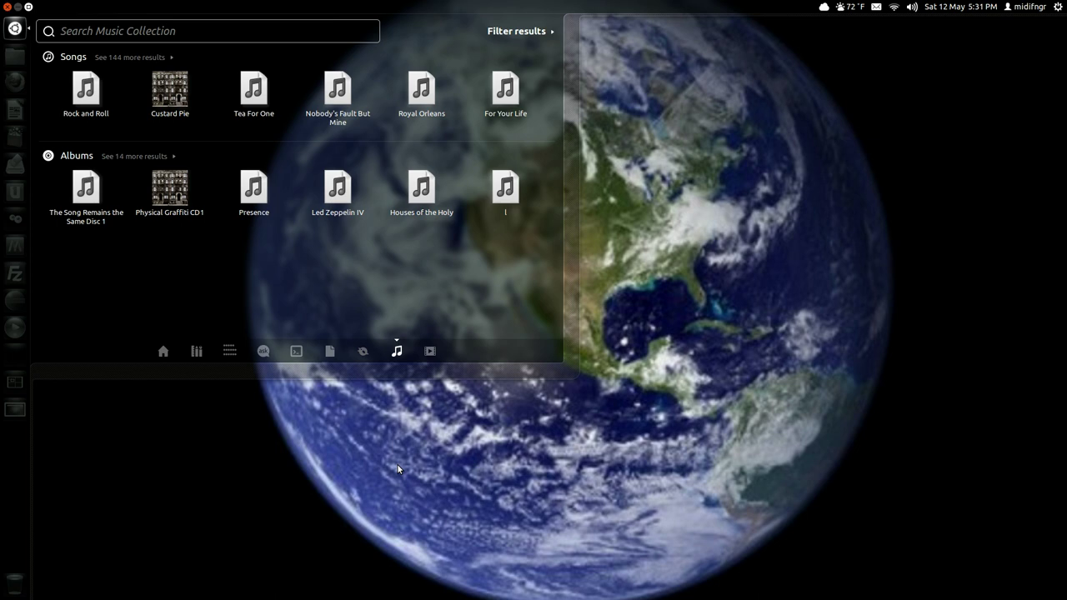
pyautogui.click(430, 352)
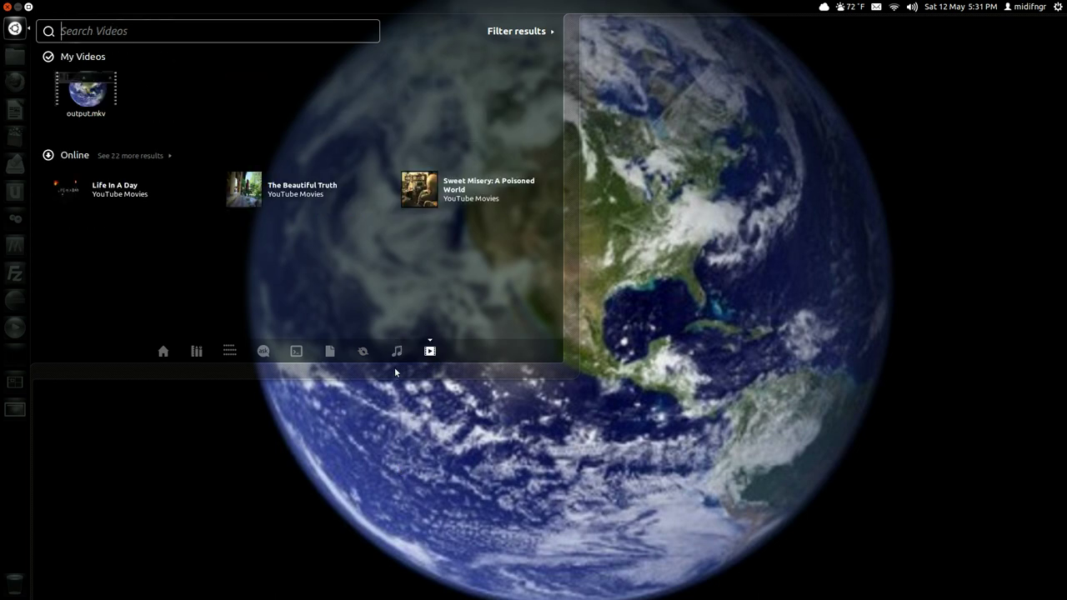
pyautogui.click(397, 351)
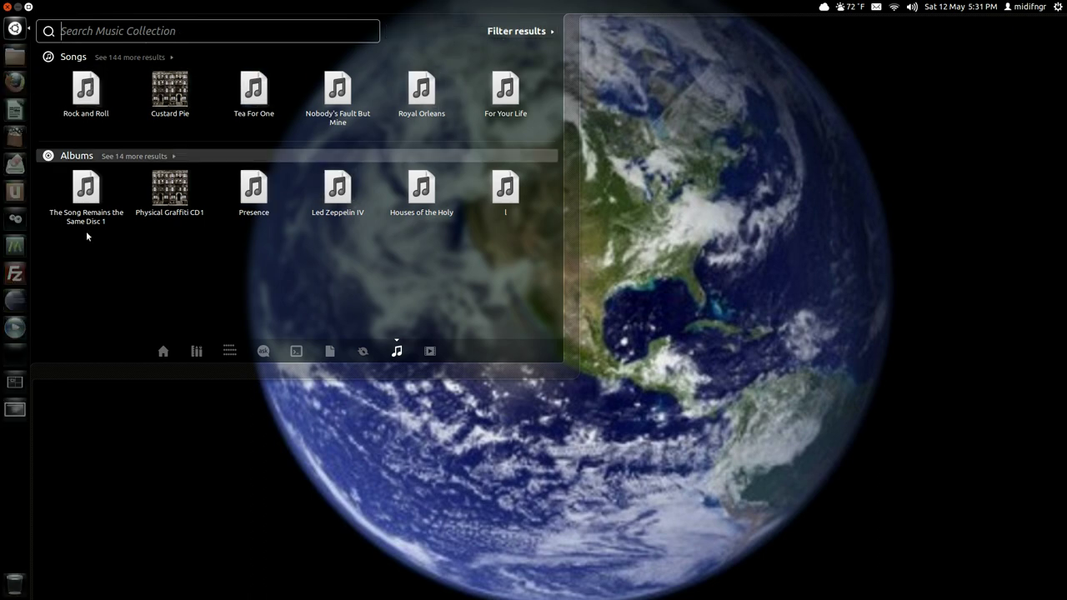
pyautogui.click(159, 357)
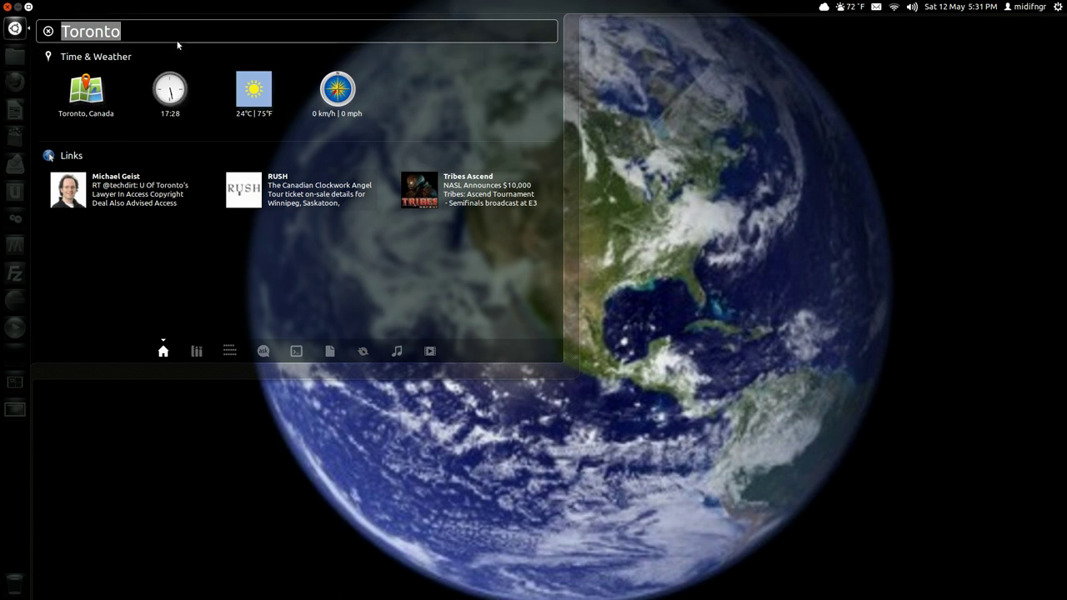
# Enter 'New York' in the Dash search to bring up its results
pyautogui.write('New Y')
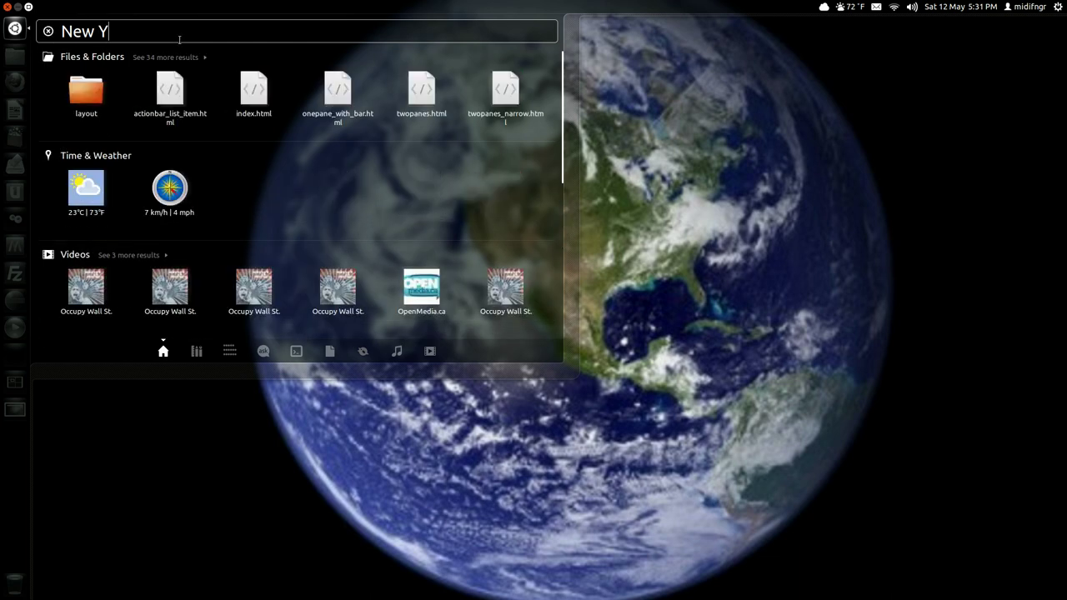
pyautogui.write('ork')
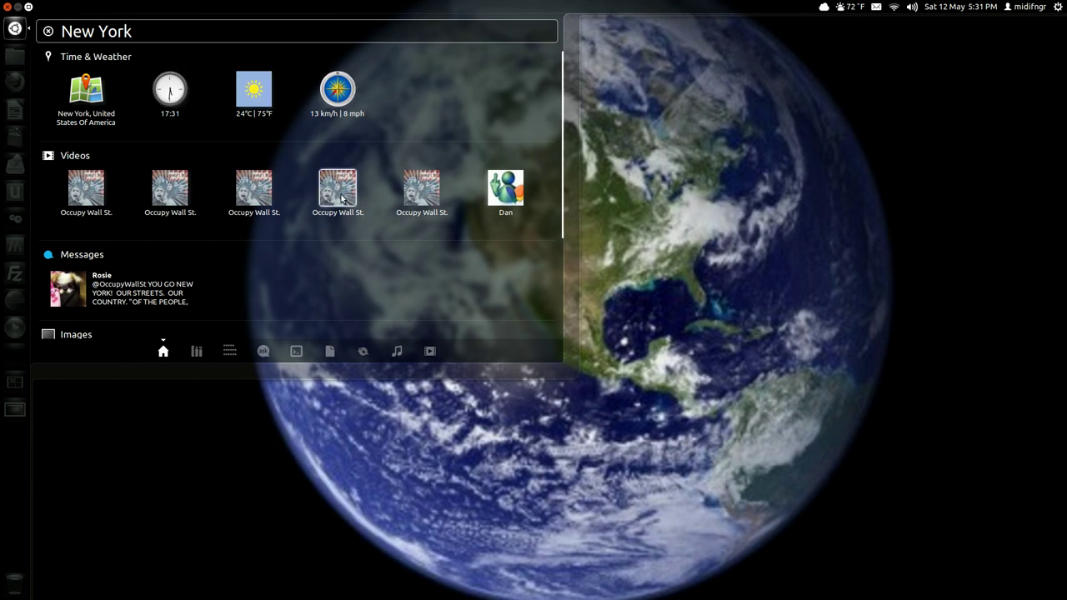
pyautogui.click(97, 107)
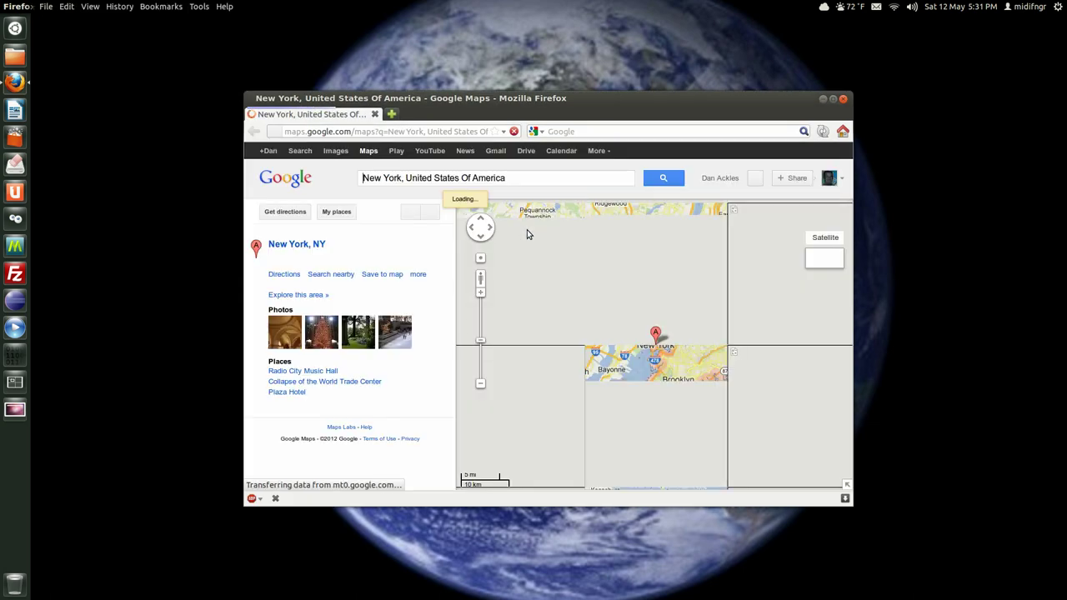
pyautogui.moveTo(601, 97)
pyautogui.mouseDown()
pyautogui.moveTo(554, 81)
pyautogui.moveTo(614, 101)
pyautogui.mouseUp()
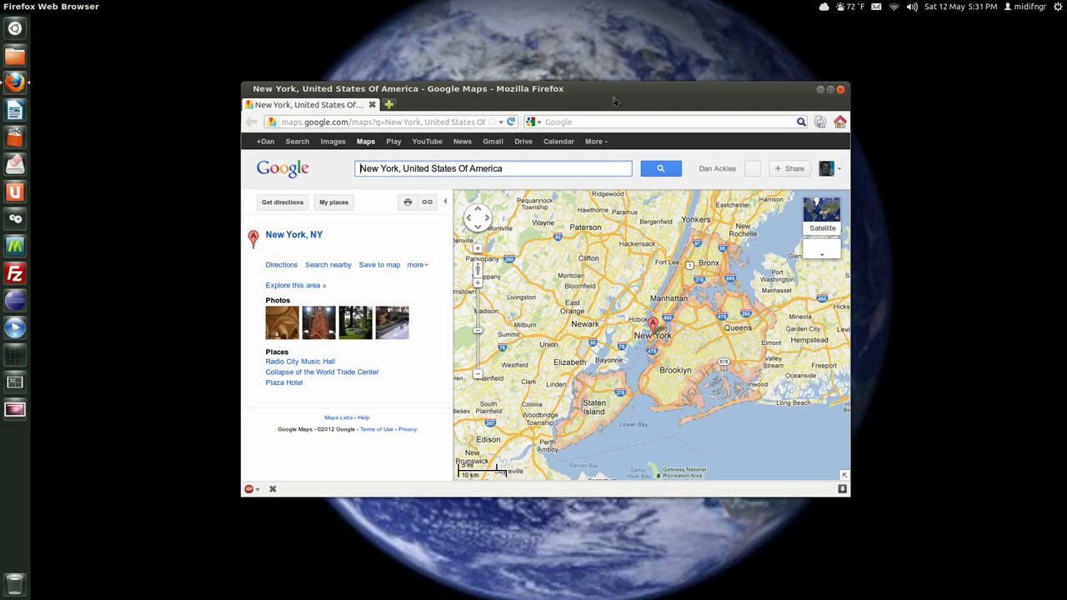
pyautogui.click(841, 90)
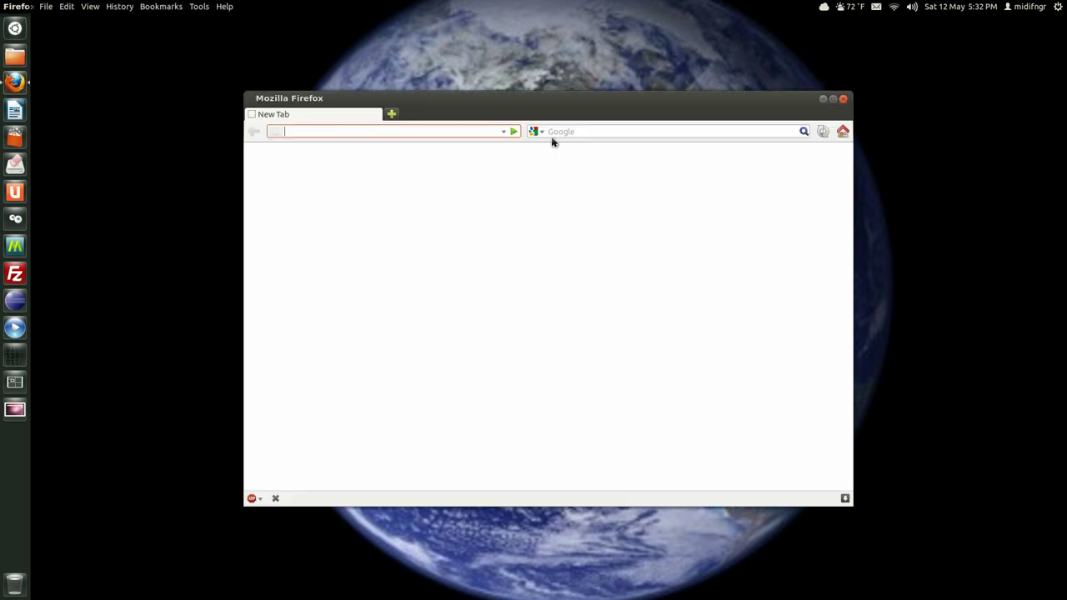
# Run a Google web search for 'unity lens'
pyautogui.click(581, 131)
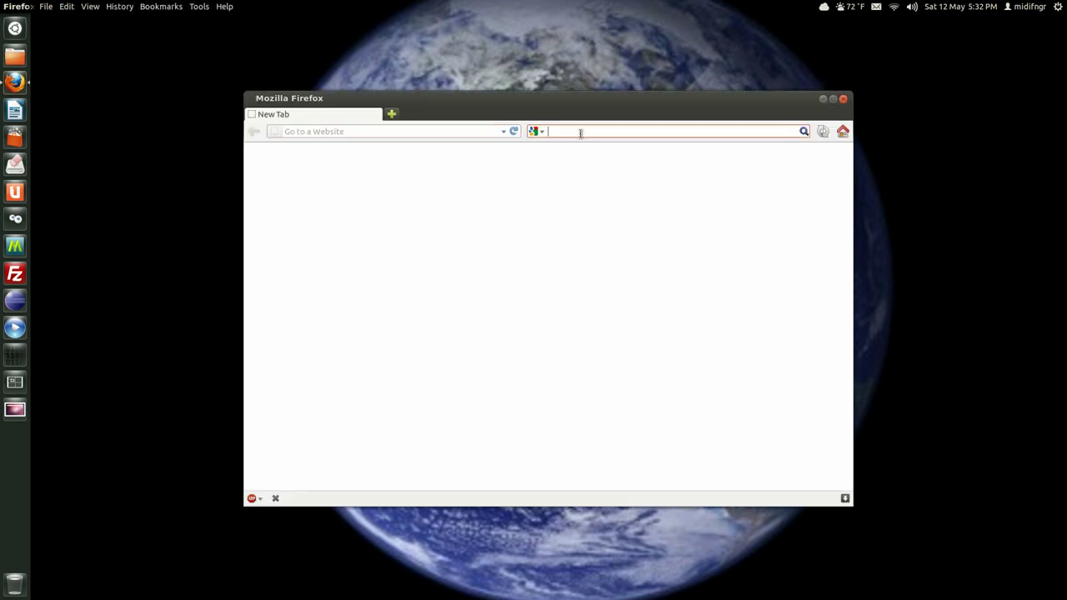
pyautogui.write('unity lens')
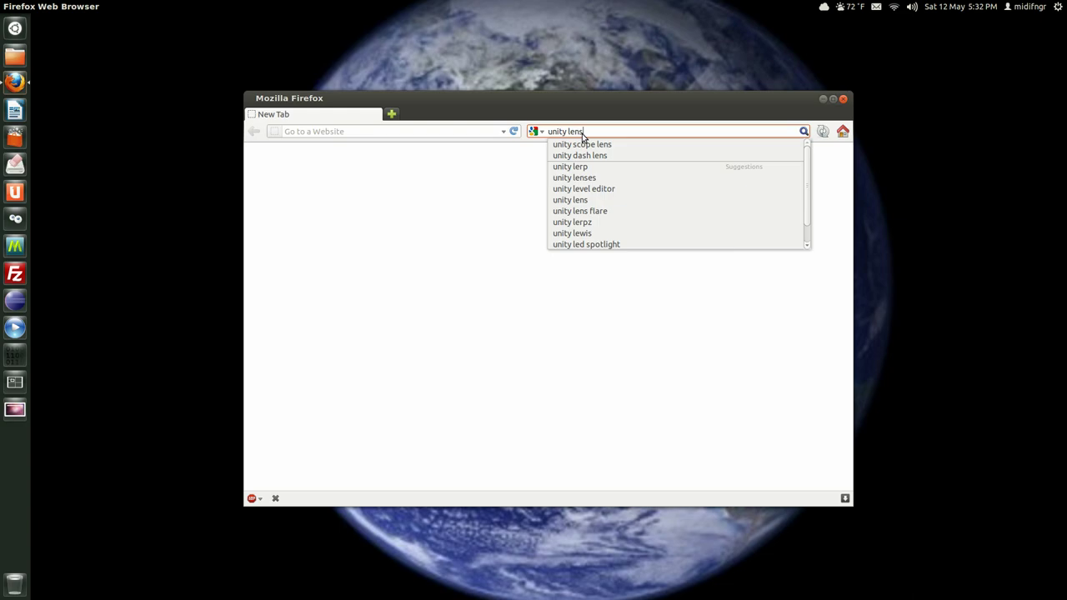
pyautogui.press('Return')
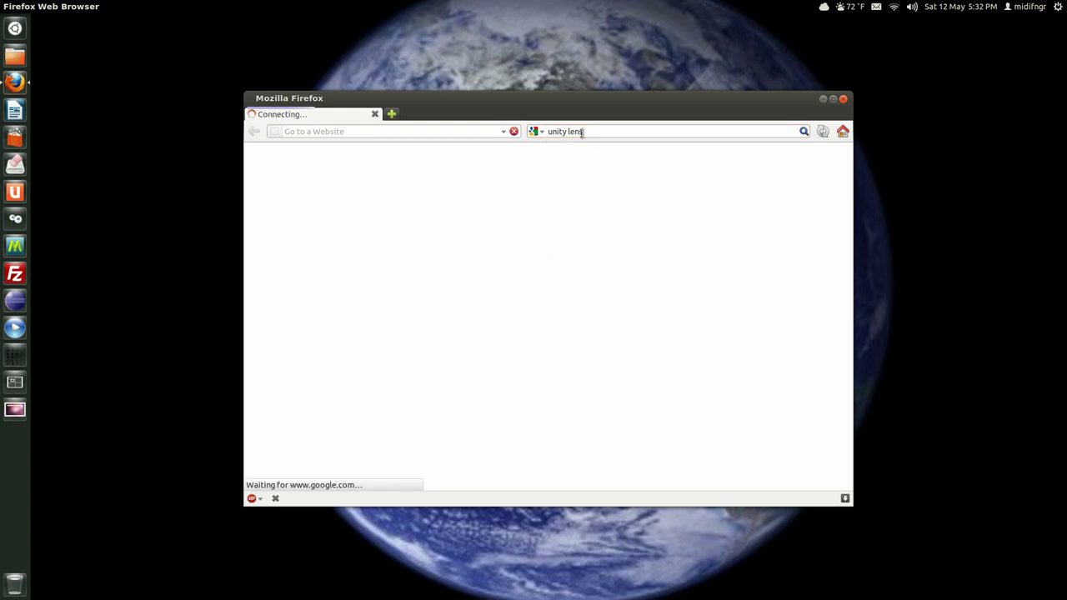
# Move the browser window up and open '10 of the Best Unity Lenses & Scopes' in a new tab
pyautogui.moveTo(575, 98); pyautogui.dragTo(569, 15)
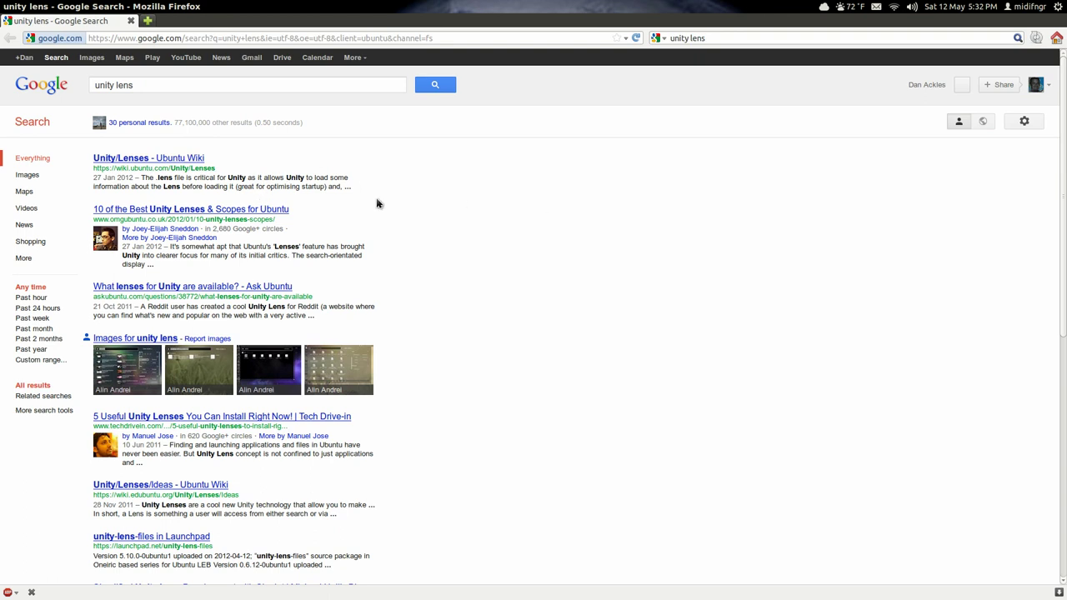
pyautogui.click(189, 161)
pyautogui.middleClick(213, 219)
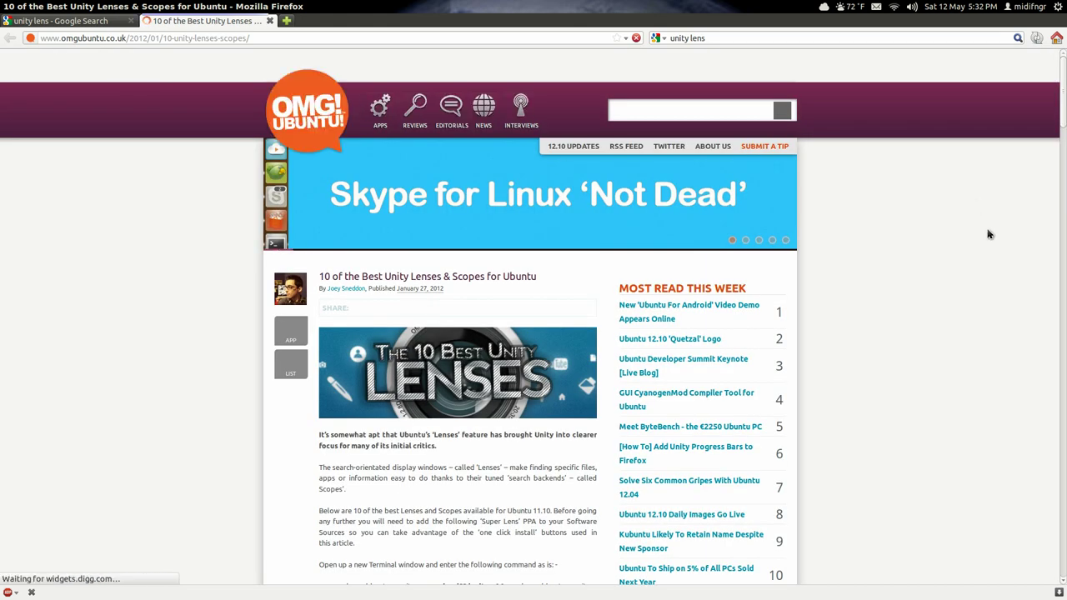
# Scroll through the OMG! Ubuntu article down to the Book Lens section, then close its tab
pyautogui.scroll(-1, 975, 242)
pyautogui.scroll(-8, 967, 245)
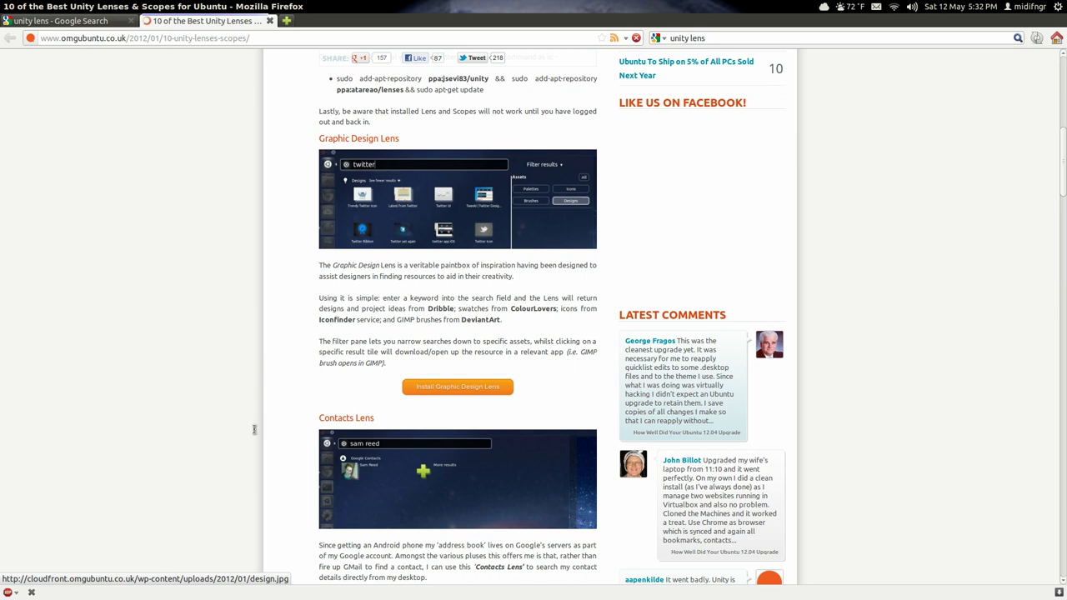
pyautogui.scroll(-5, 458, 216)
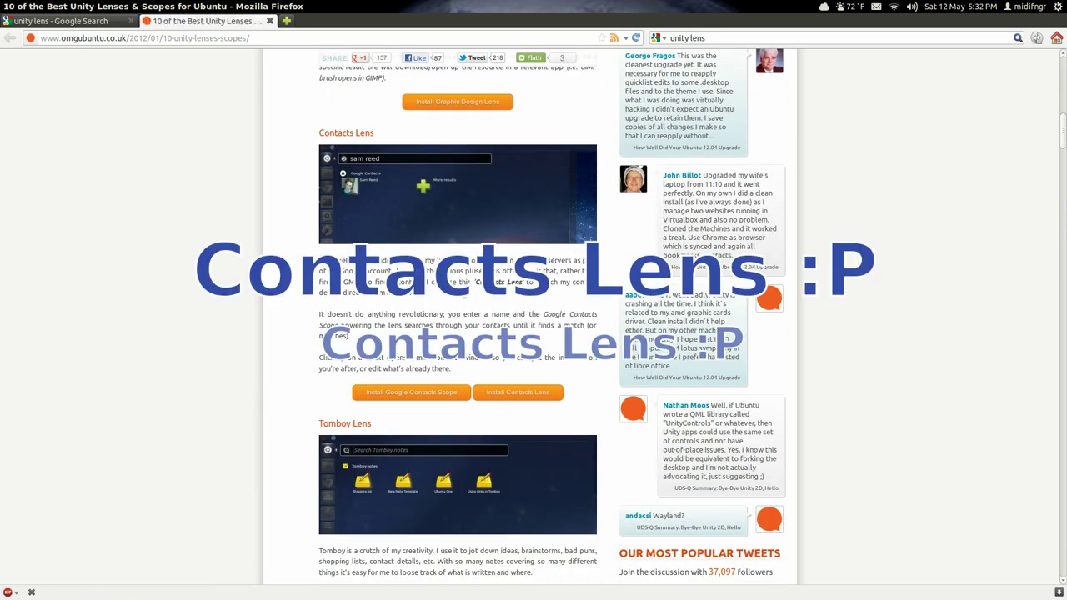
pyautogui.scroll(-5, 1024, 272)
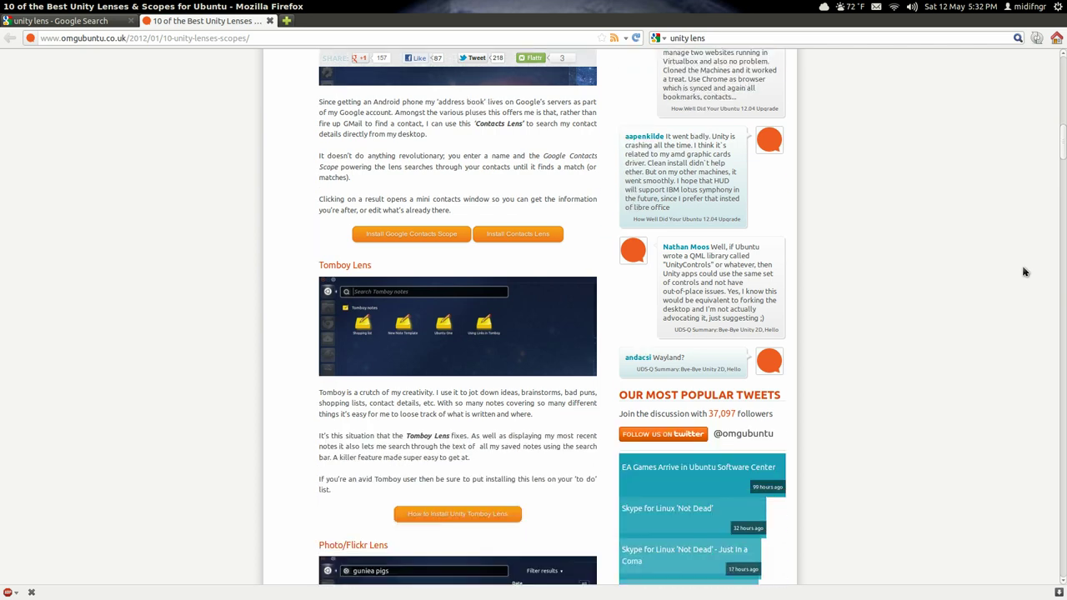
pyautogui.scroll(-4, 1025, 271)
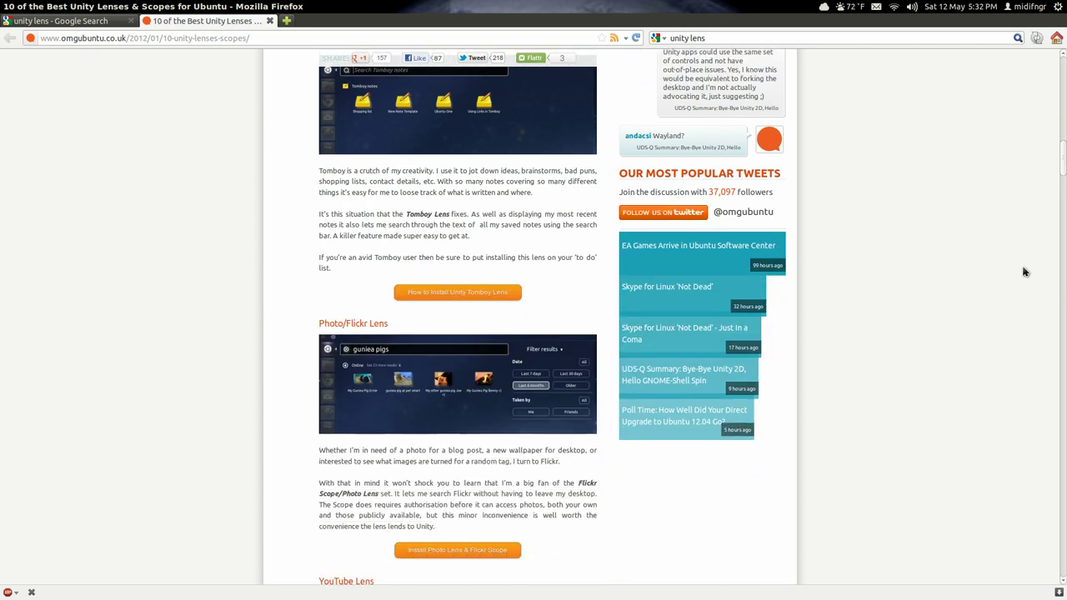
pyautogui.scroll(-5, 1025, 271)
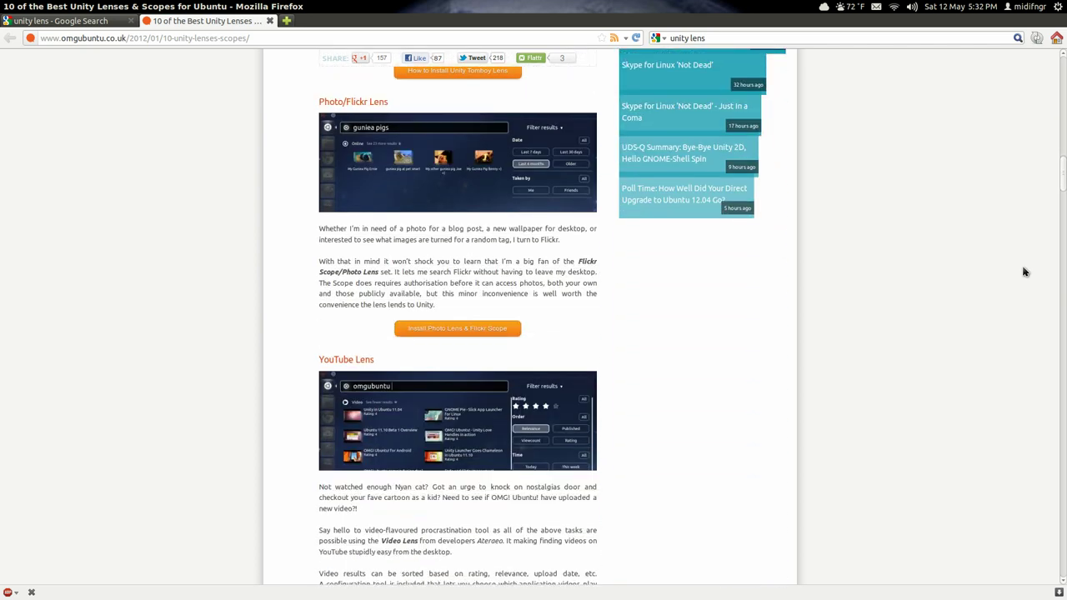
pyautogui.scroll(-2, 1025, 272)
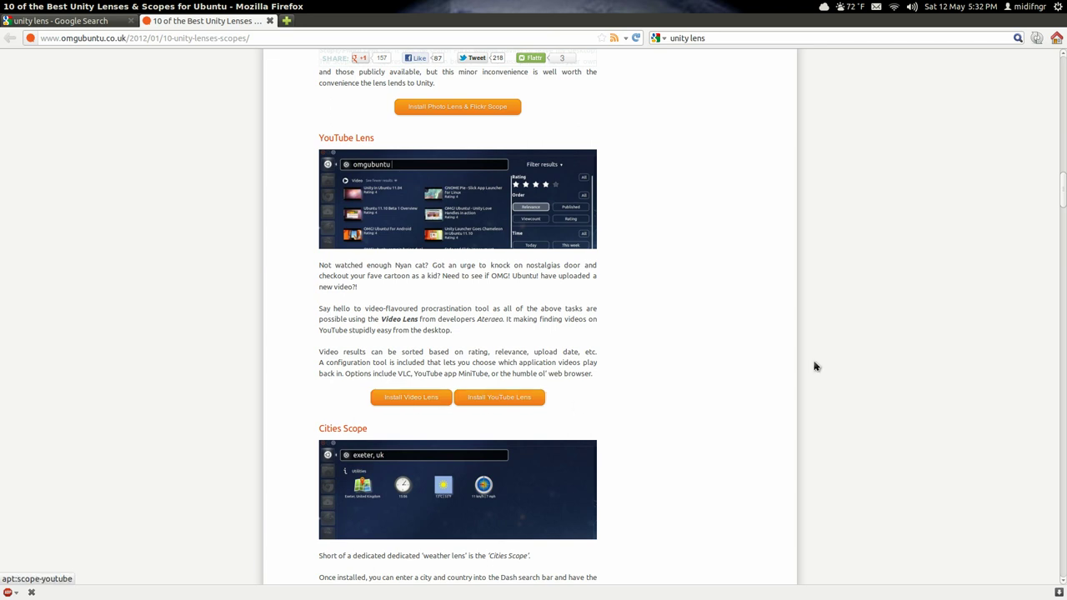
pyautogui.scroll(-1, 808, 334)
pyautogui.scroll(-1, 809, 333)
pyautogui.scroll(-4, 412, 357)
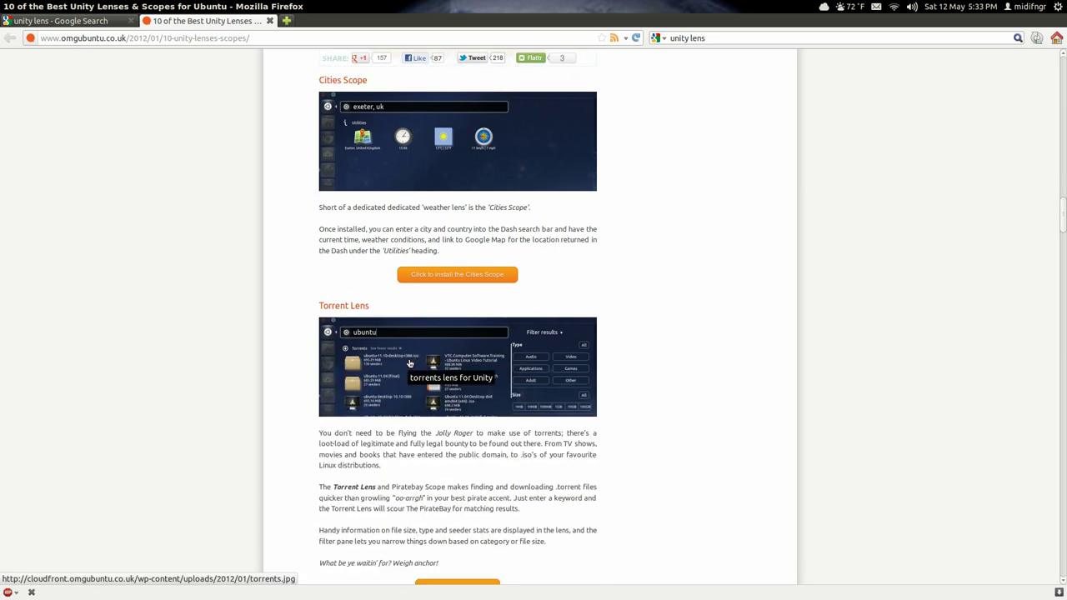
pyautogui.scroll(-6, 409, 364)
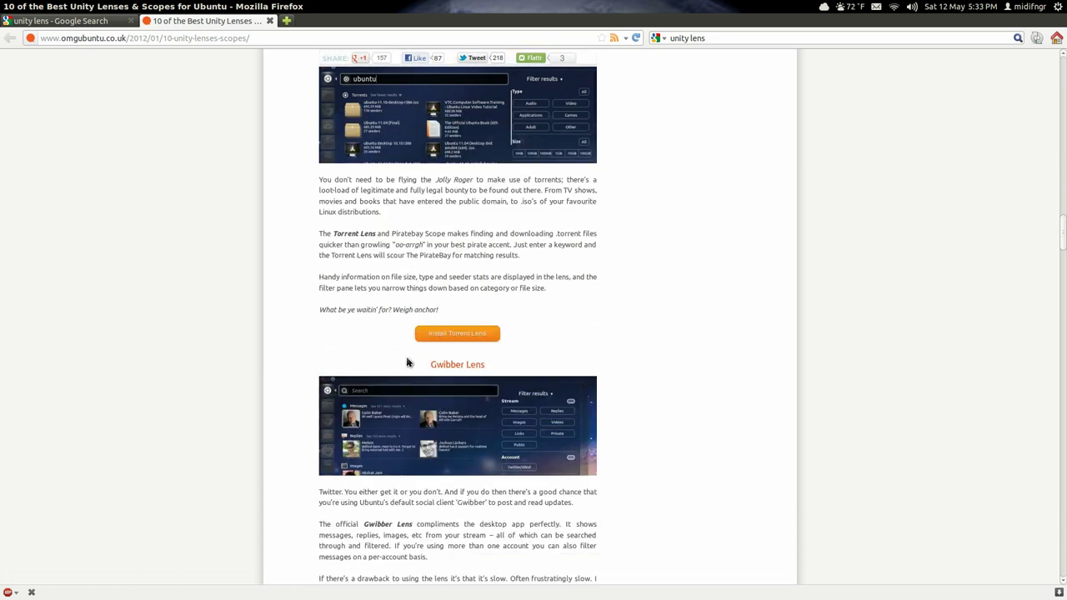
pyautogui.scroll(-3, 497, 419)
pyautogui.scroll(-7, 497, 419)
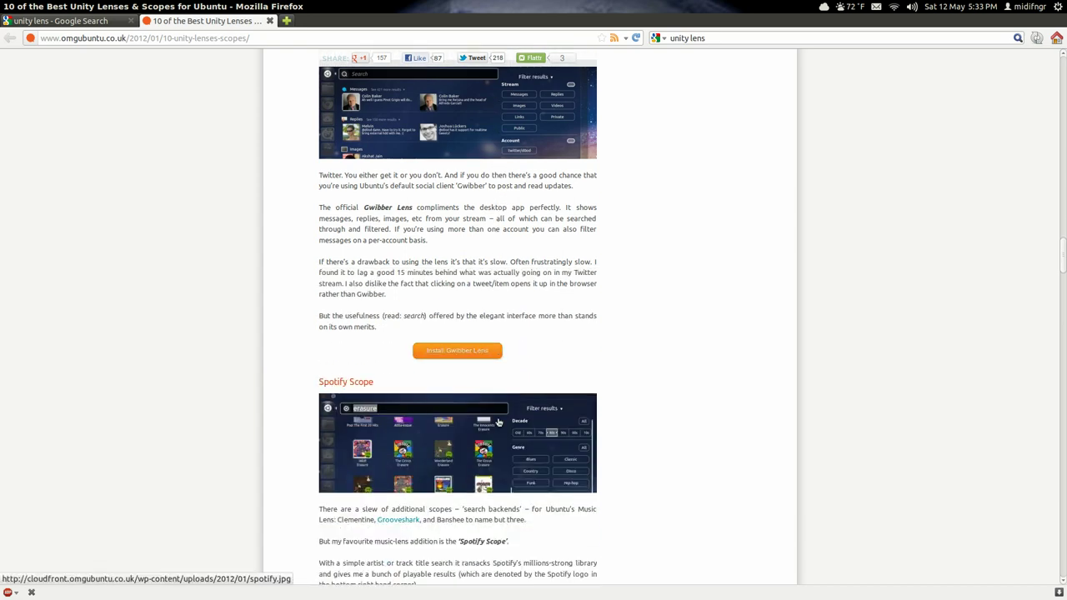
pyautogui.scroll(-10, 497, 410)
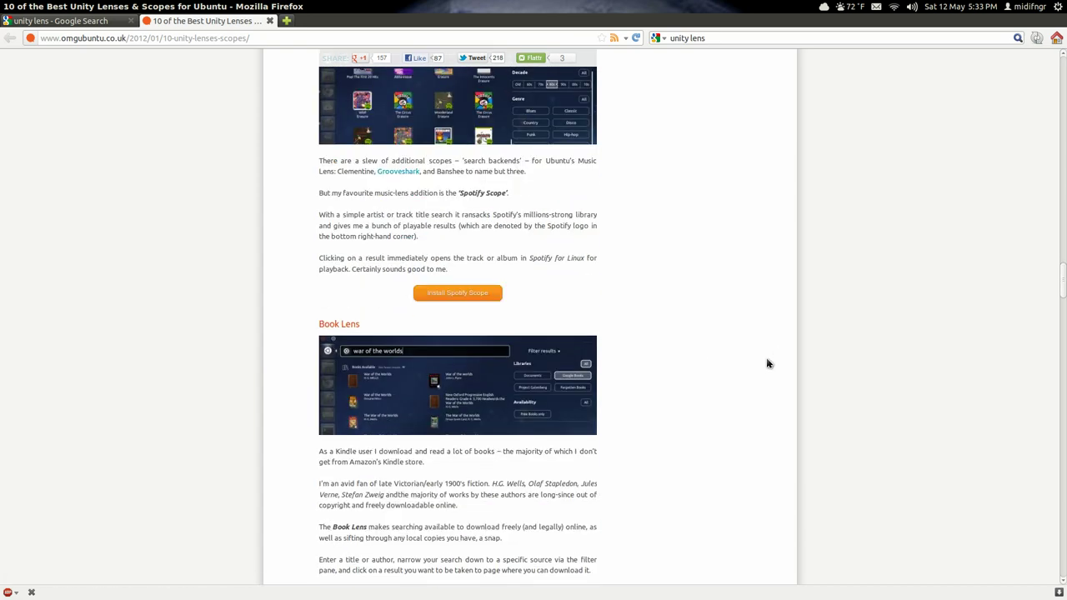
pyautogui.scroll(-2, 517, 366)
pyautogui.scroll(3, 803, 400)
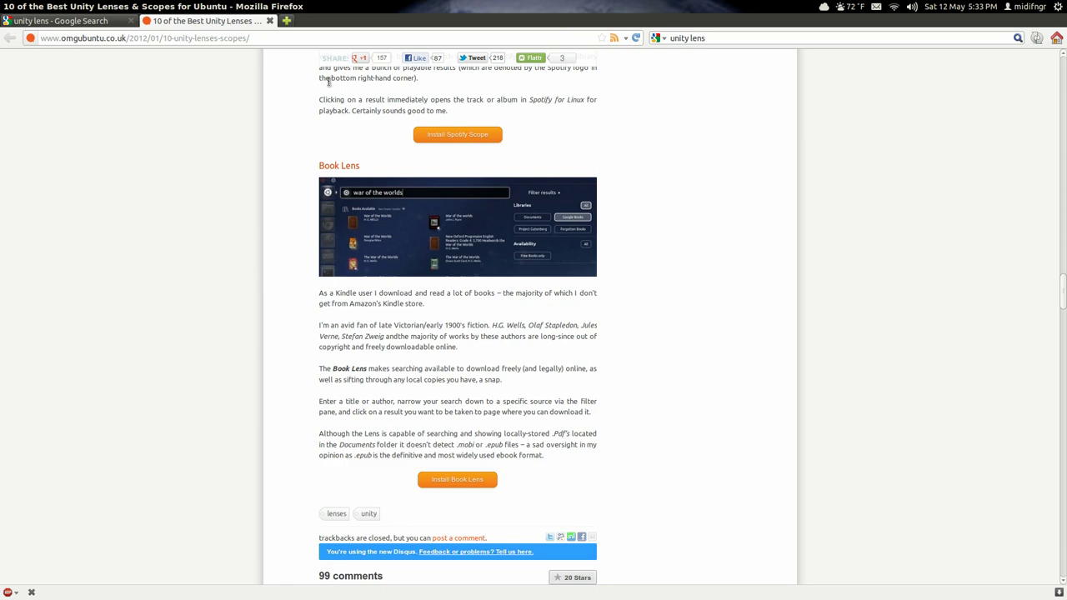
pyautogui.middleClick(193, 24)
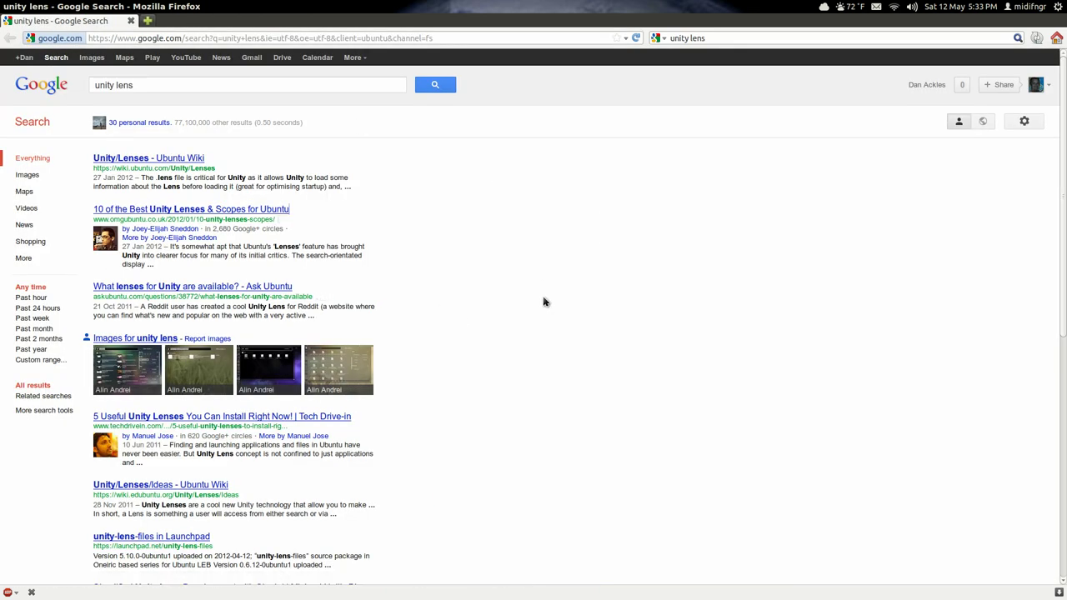
# Scroll the results and open '5 Useful Unity Lenses You Can Install Right Now!' in a new tab
pyautogui.scroll(-1, 606, 273)
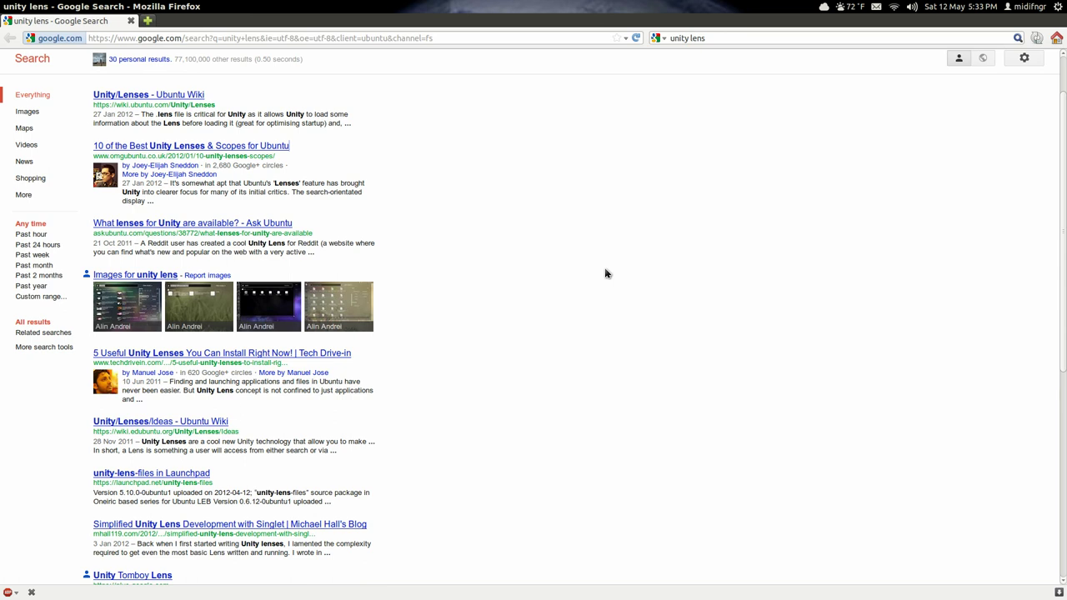
pyautogui.scroll(-1, 606, 274)
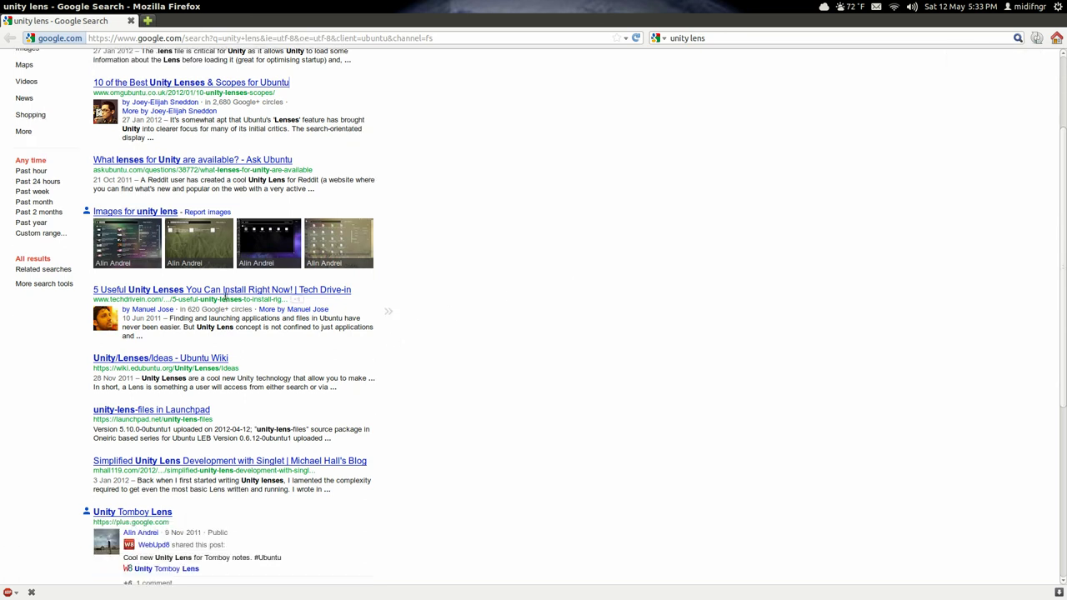
pyautogui.middleClick(219, 292)
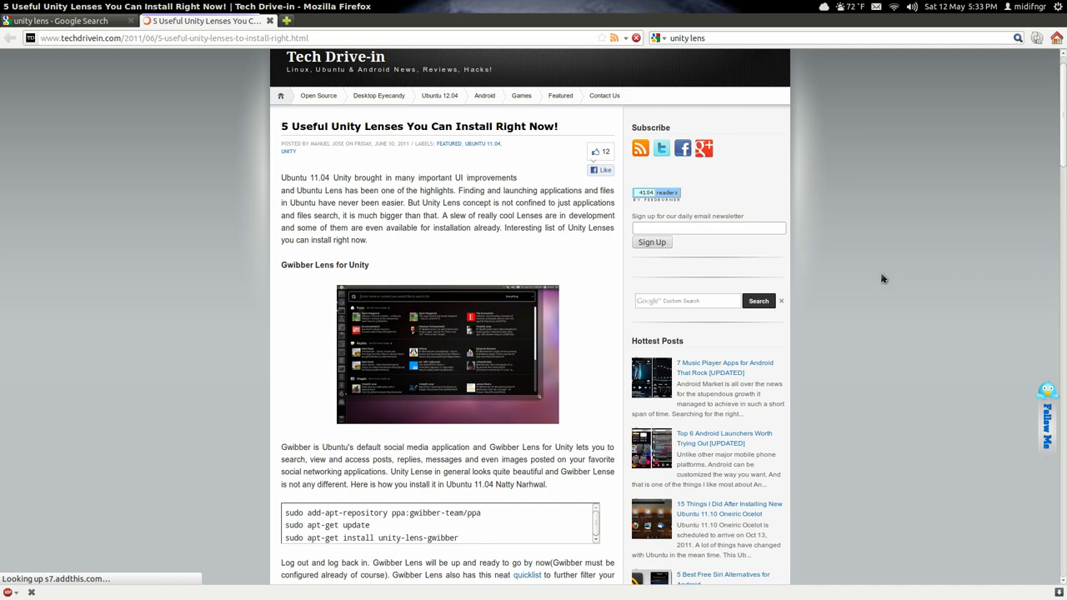
# Read down the Tech Drive-in article, then close its tab
pyautogui.scroll(-3, 517, 392)
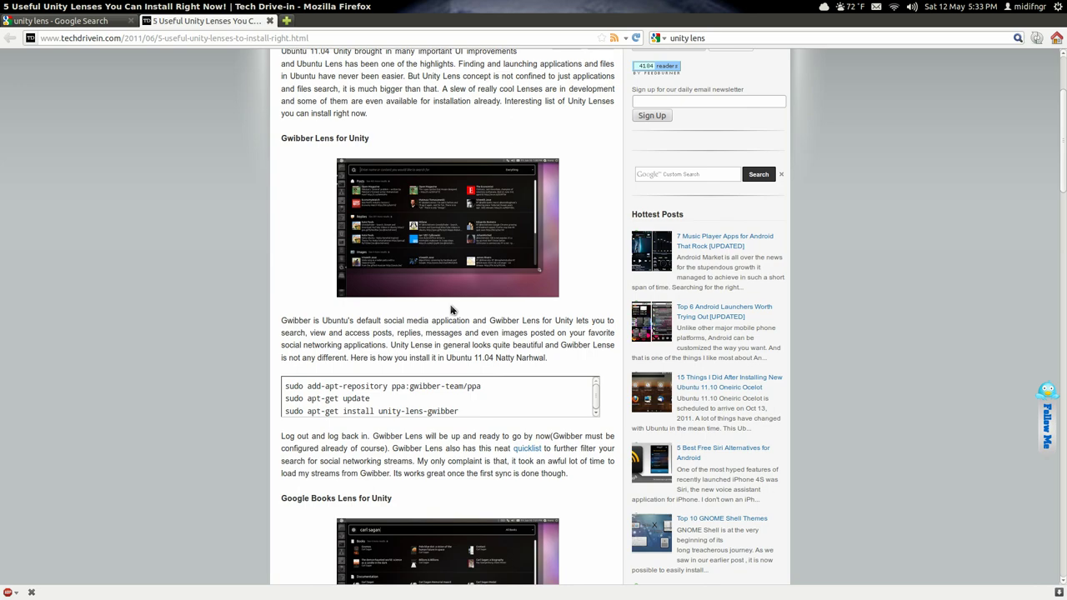
pyautogui.scroll(-15, 451, 310)
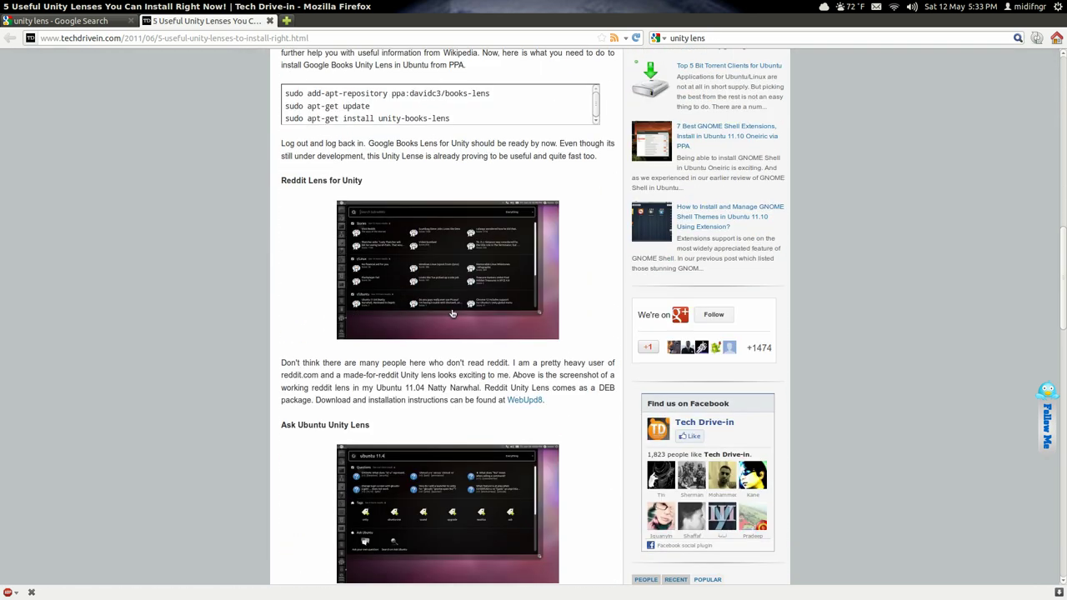
pyautogui.scroll(-12, 451, 313)
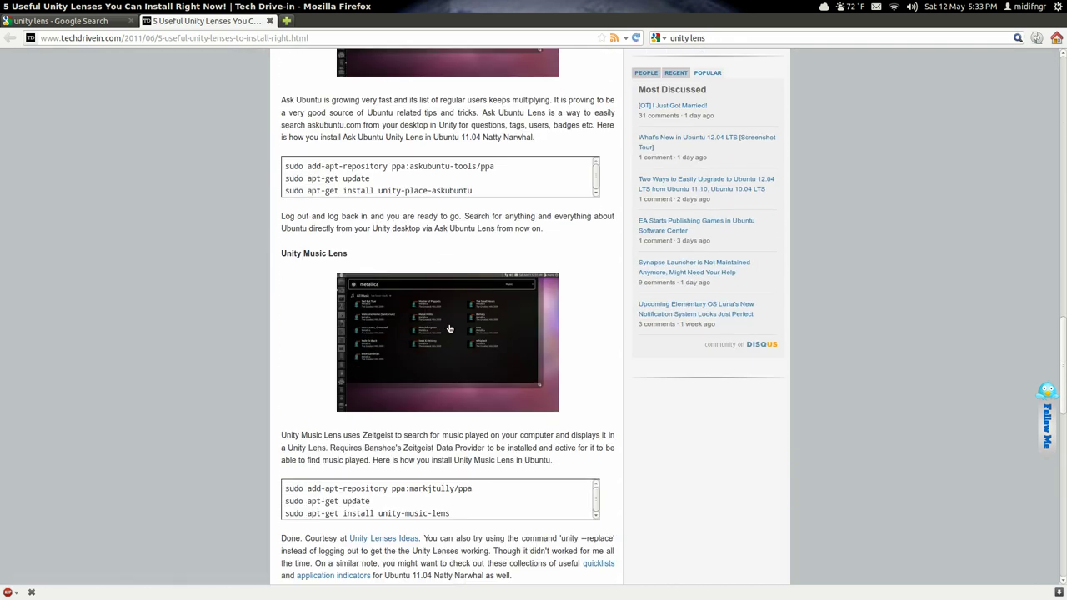
pyautogui.scroll(-7, 450, 329)
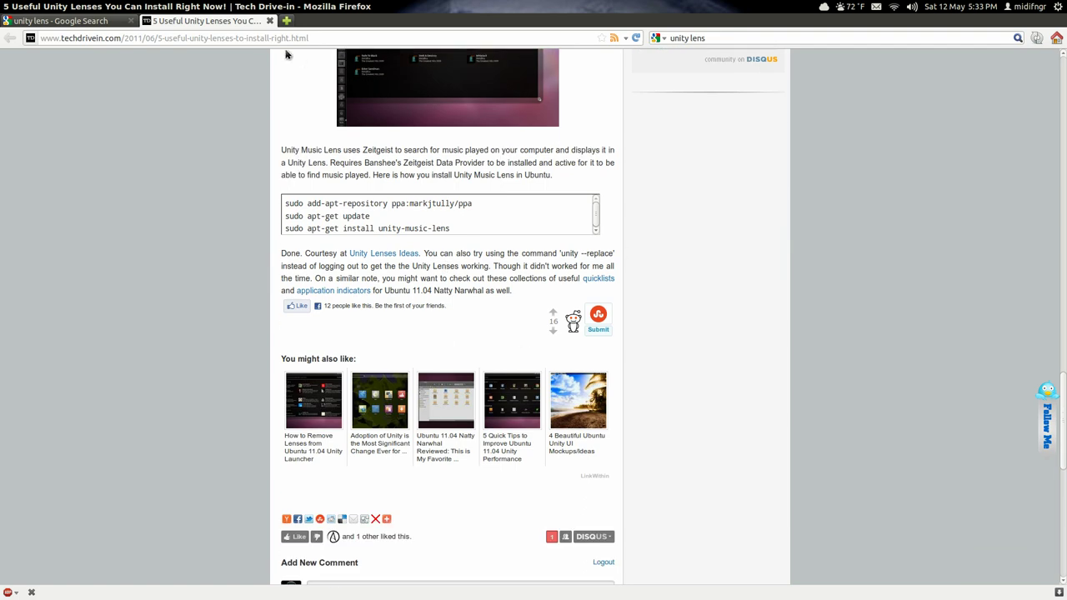
pyautogui.middleClick(241, 25)
# Unmaximize Firefox into a floating window over the desktop
pyautogui.scroll(-2, 595, 297)
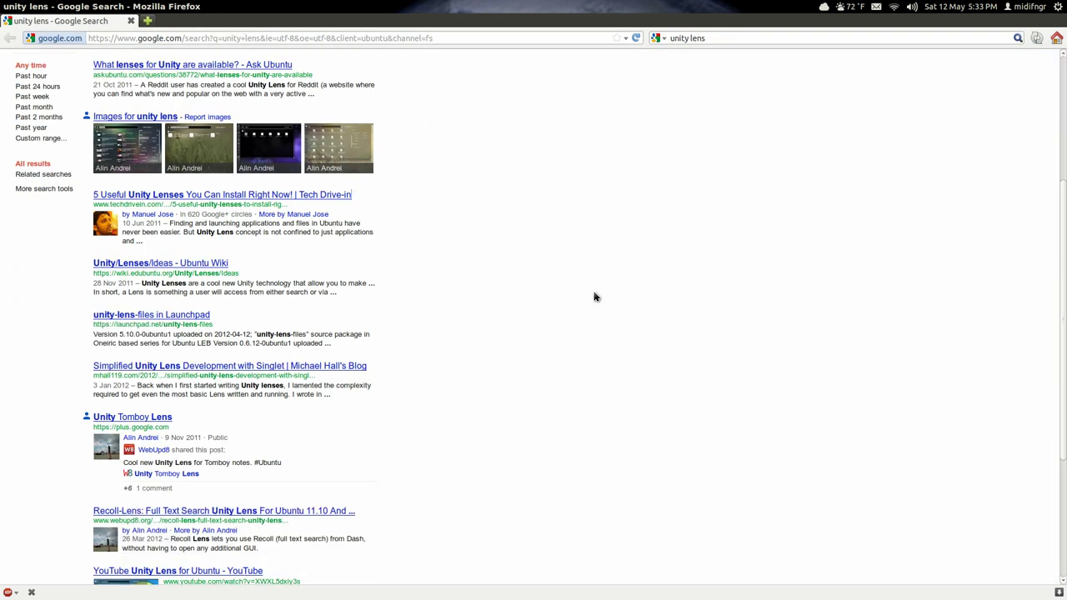
pyautogui.scroll(-5, 595, 296)
pyautogui.scroll(9, 595, 296)
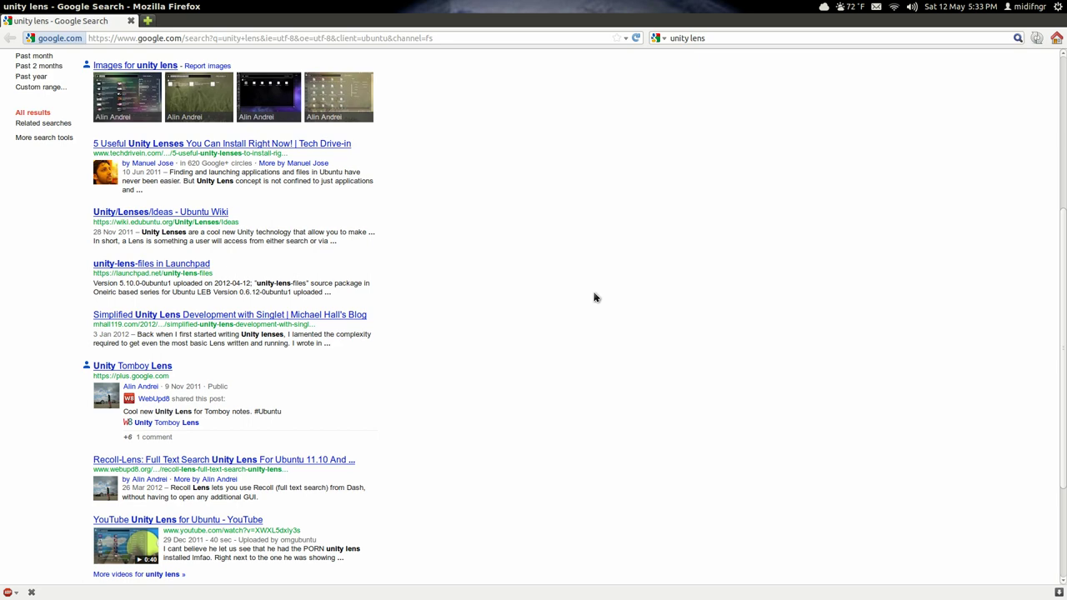
pyautogui.scroll(3, 595, 297)
pyautogui.moveTo(522, 6); pyautogui.dragTo(522, 52)
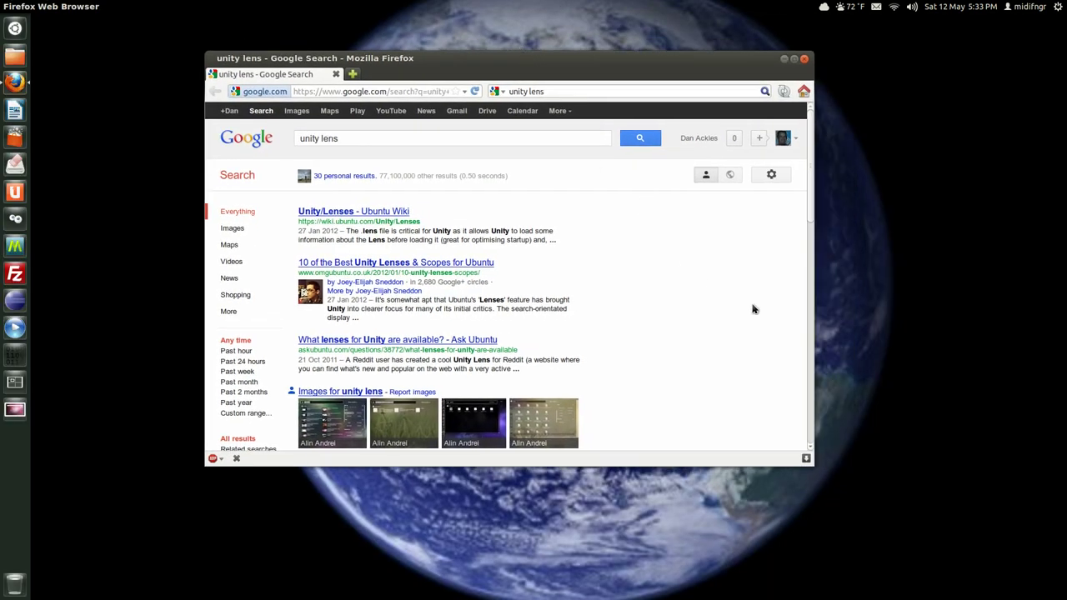
# Scroll the results and highlight, then deselect, the 77,100,000 result count
pyautogui.scroll(-4, 753, 310)
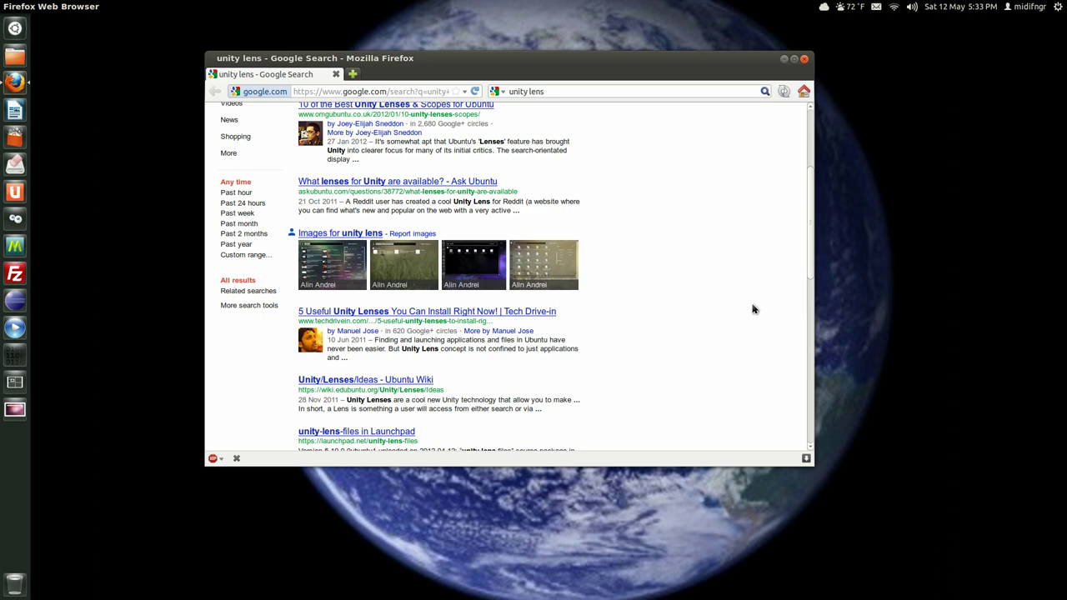
pyautogui.scroll(-8, 753, 310)
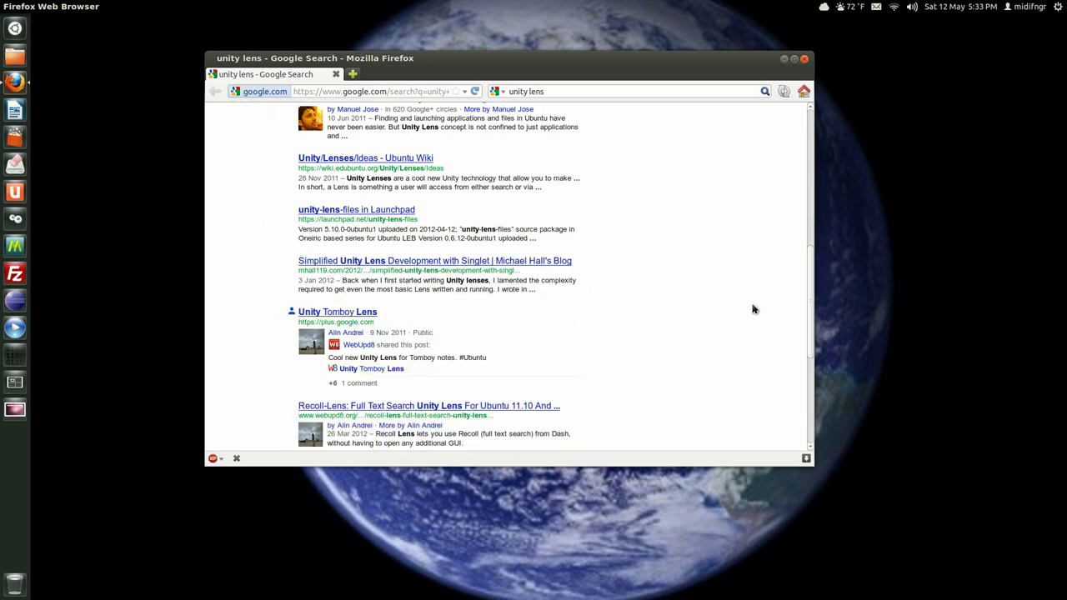
pyautogui.scroll(-2, 753, 309)
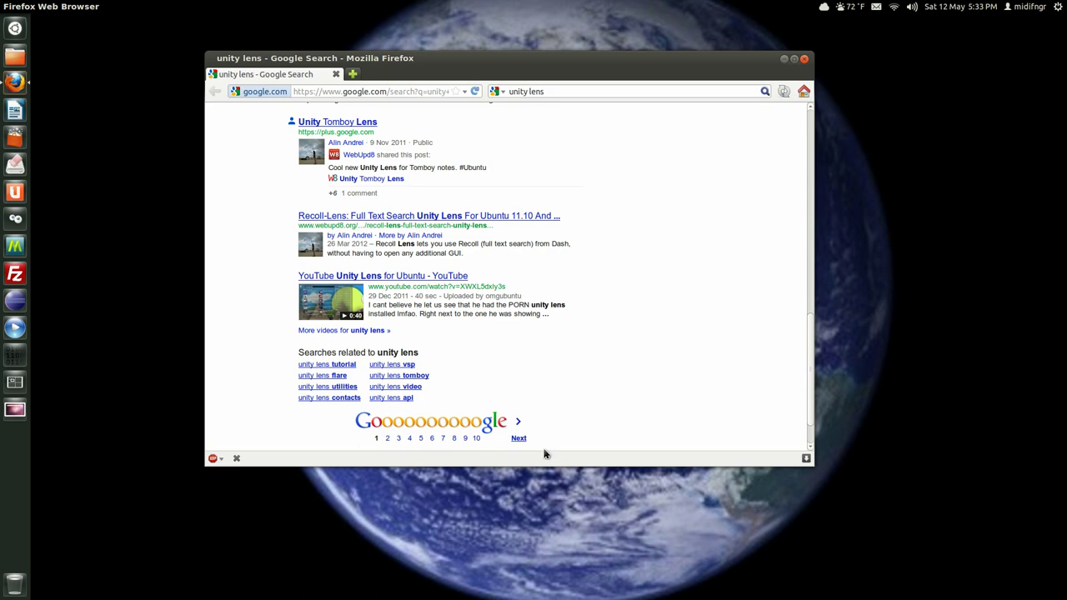
pyautogui.scroll(10, 725, 336)
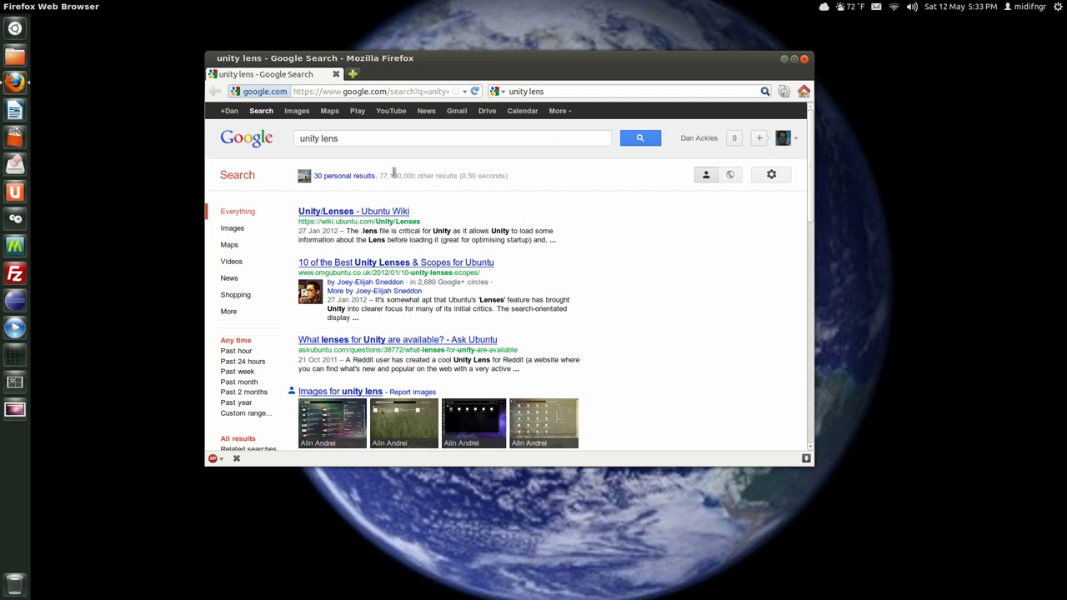
pyautogui.moveTo(380, 176); pyautogui.dragTo(408, 176)
pyautogui.click(676, 278)
# Scroll down and load the 'Images for unity lens' results
pyautogui.scroll(-1, 676, 278)
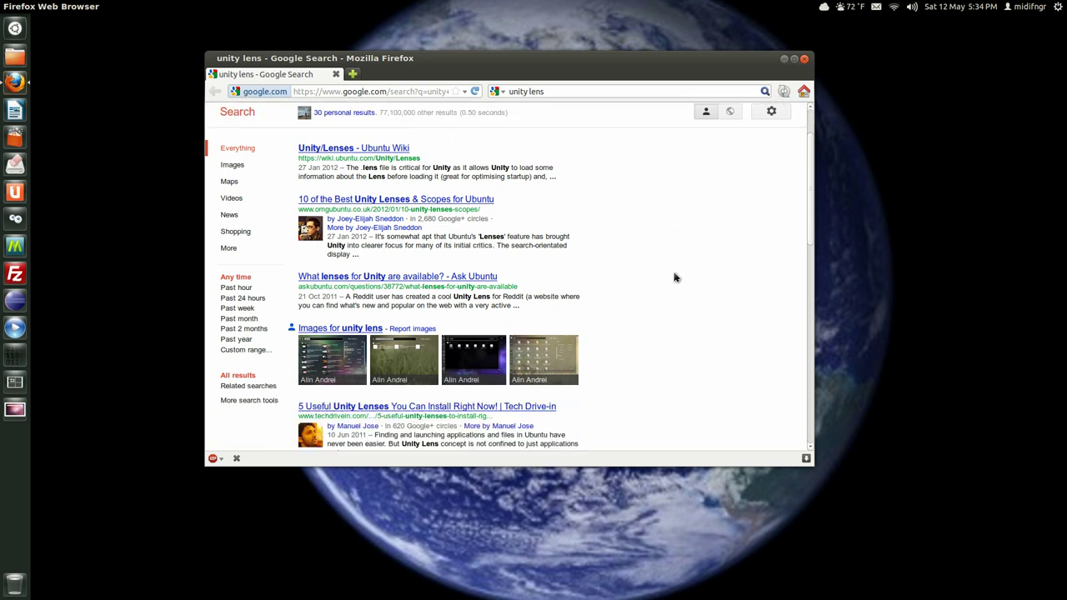
pyautogui.scroll(-1, 676, 278)
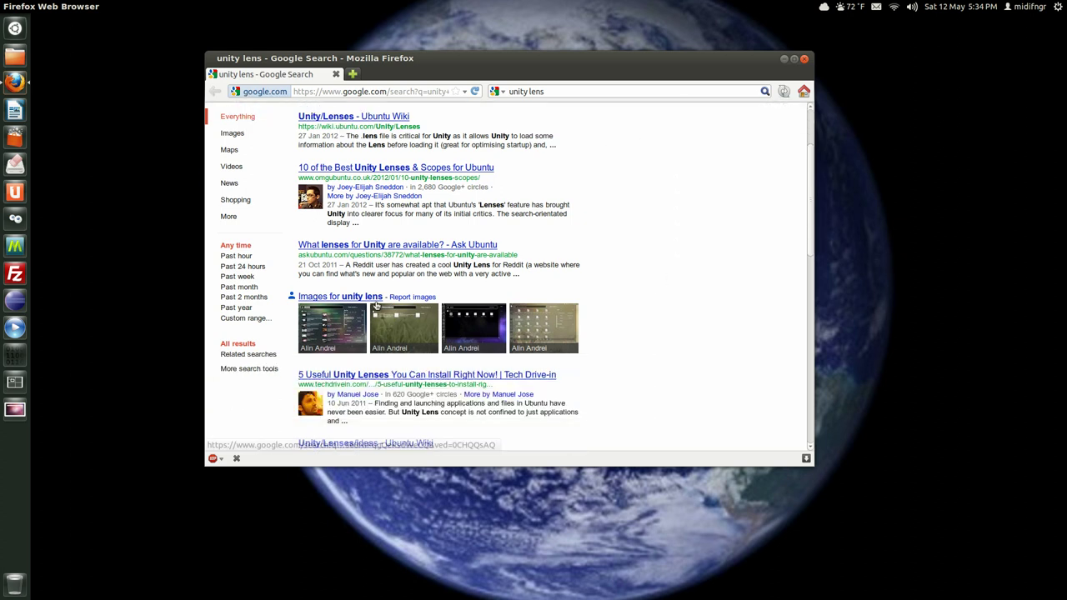
pyautogui.click(336, 298)
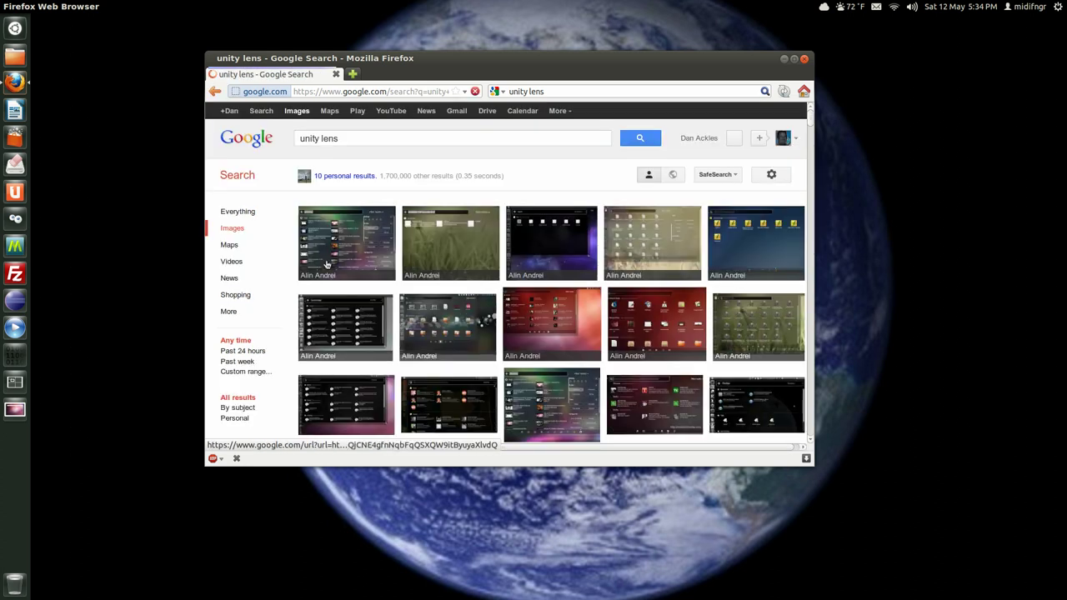
# Open the Web Upd8 YouTube scope article from an image result and maximize Firefox
pyautogui.click(434, 318)
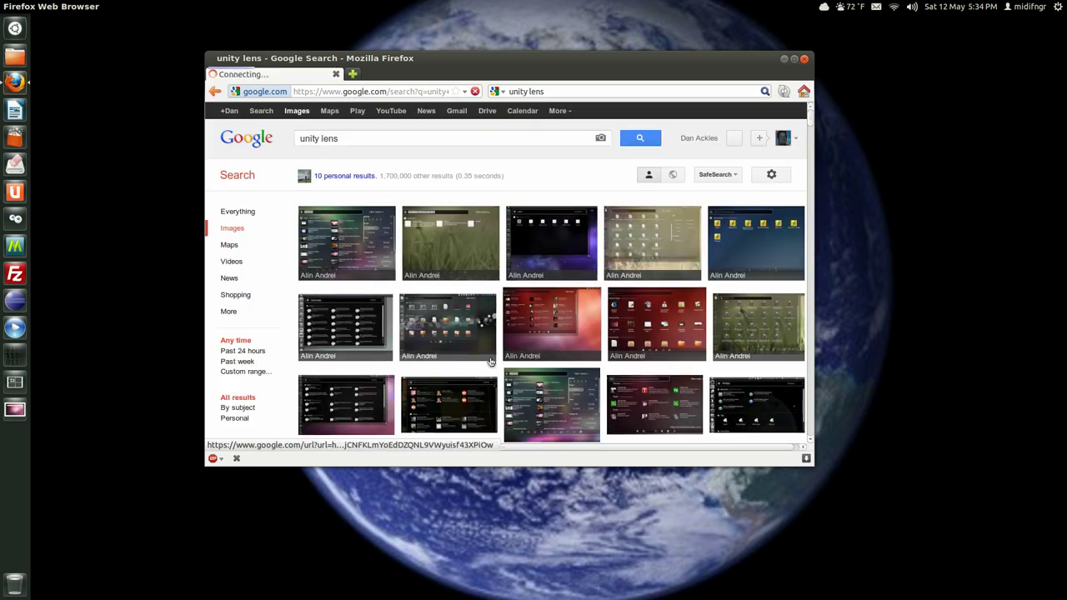
pyautogui.doubleClick(526, 61)
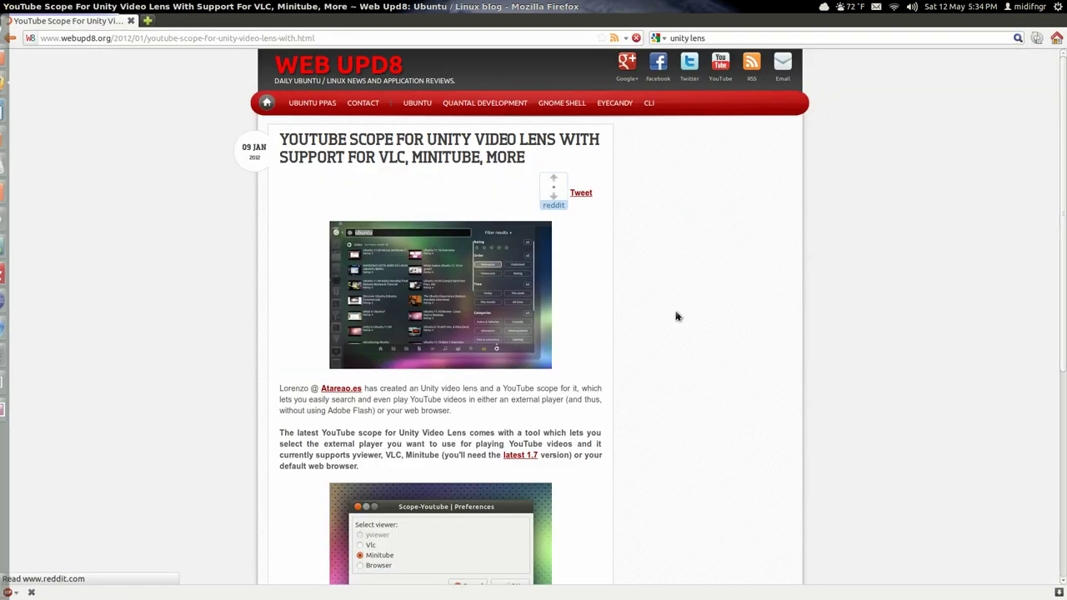
pyautogui.scroll(-1, 701, 331)
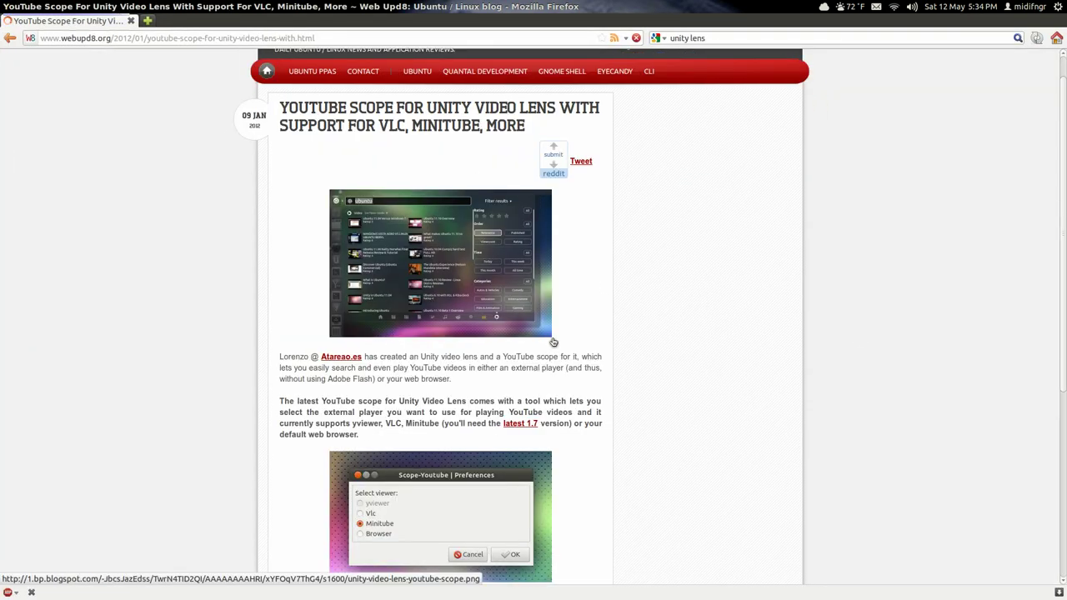
pyautogui.scroll(-5, 463, 327)
pyautogui.scroll(-3, 466, 327)
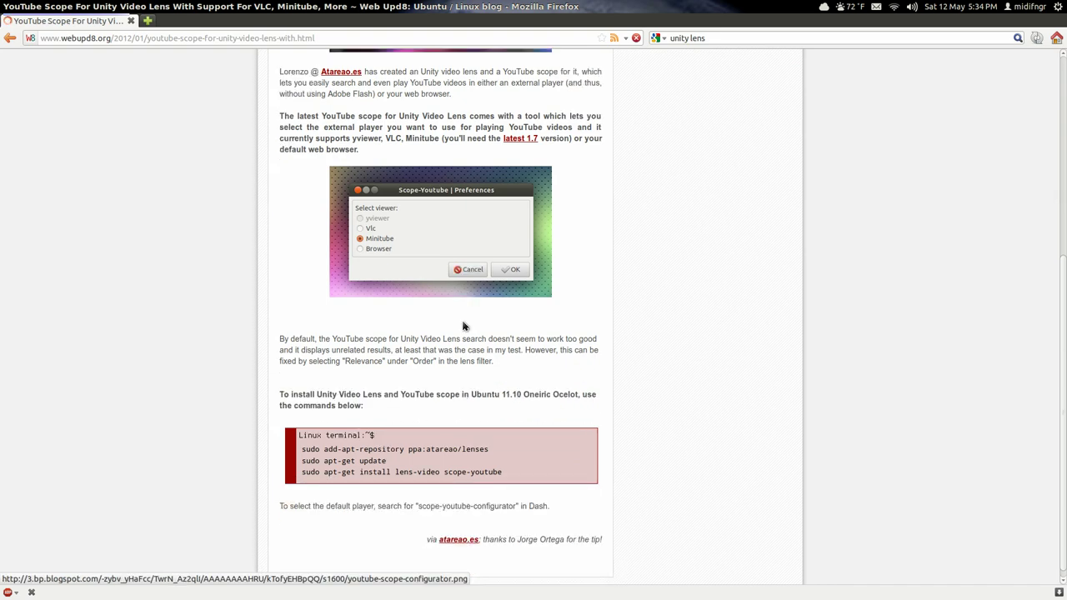
# Read through the article's install commands, then restore the window to floating size
pyautogui.scroll(-1, 488, 438)
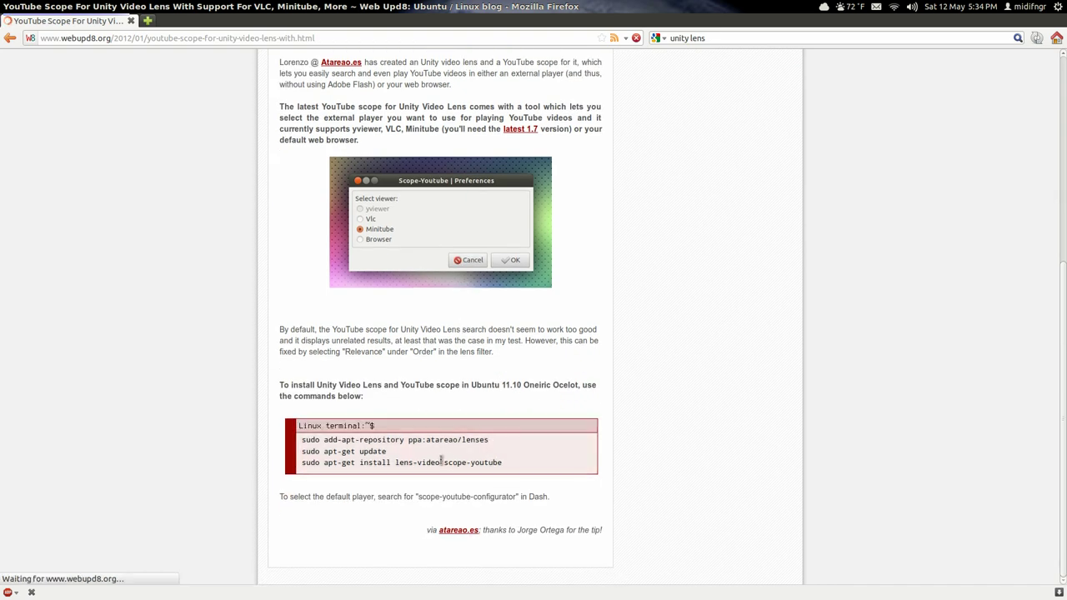
pyautogui.scroll(6, 809, 460)
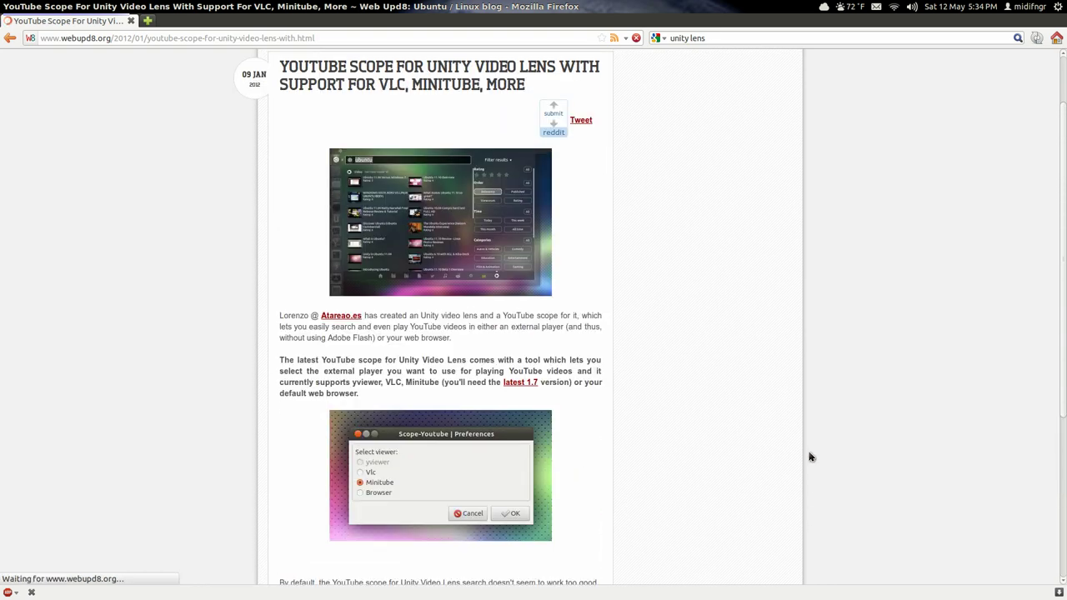
pyautogui.scroll(-3, 810, 457)
pyautogui.scroll(-2, 459, 374)
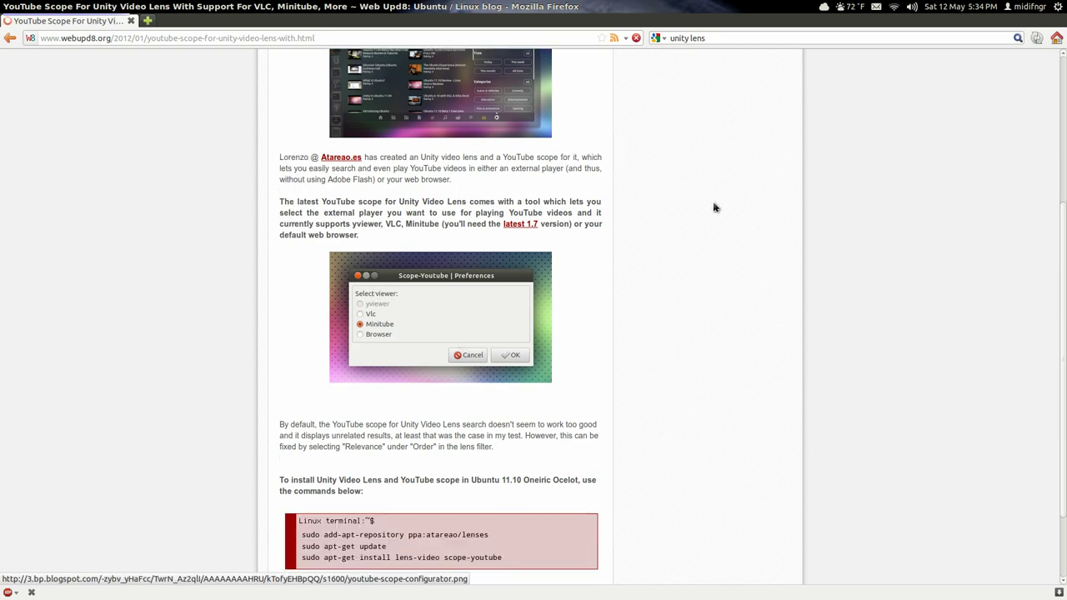
pyautogui.scroll(10, 677, 271)
pyautogui.doubleClick(750, 7)
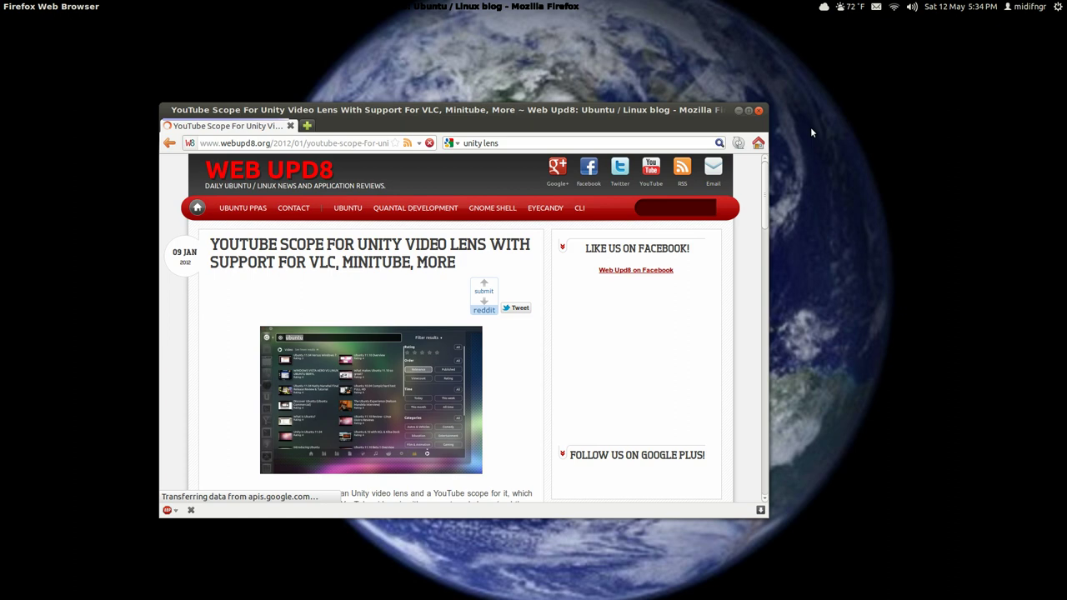
# Close Firefox, then open and dismiss the Dash to reveal the empty desktop
pyautogui.click(759, 111)
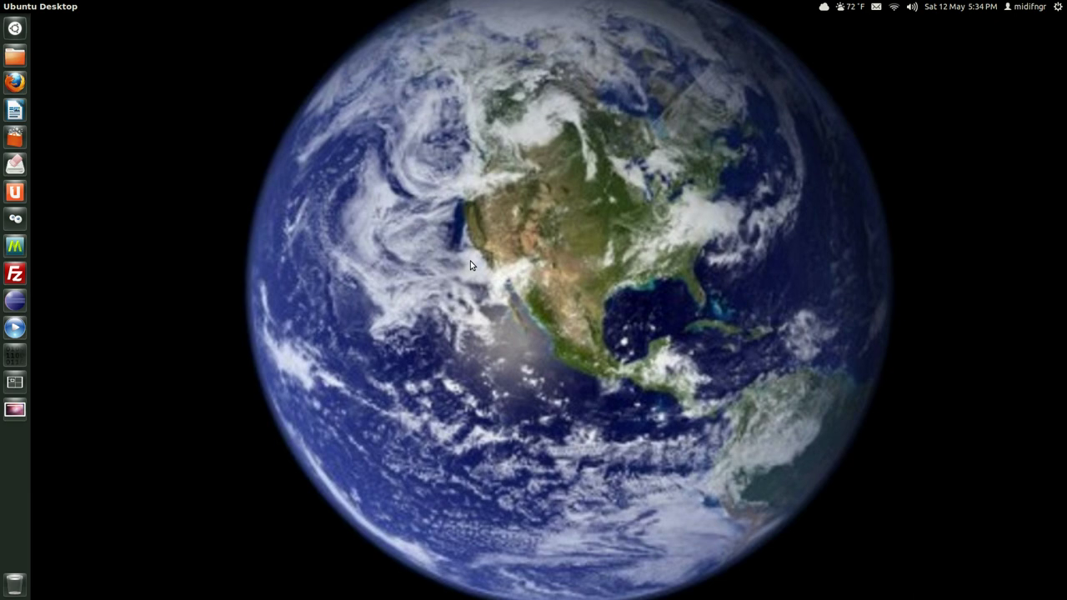
pyautogui.click(15, 28)
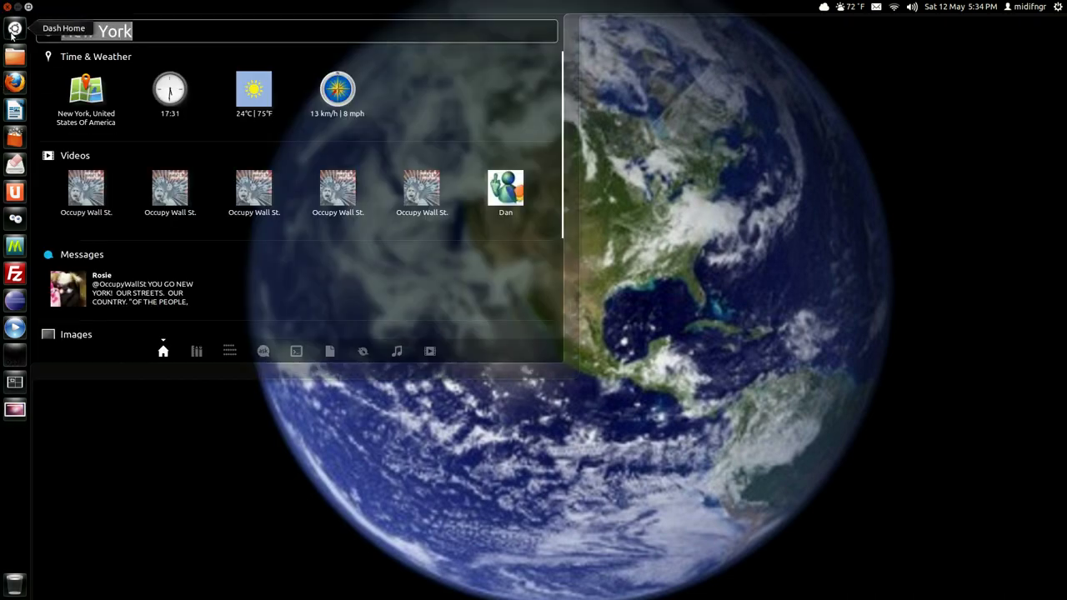
pyautogui.click(635, 276)
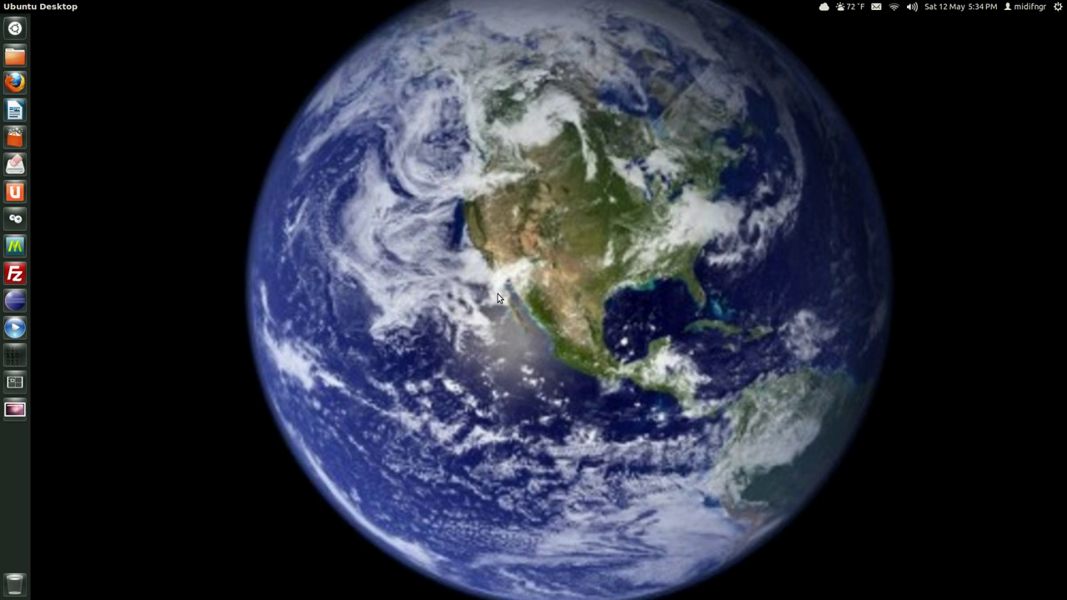